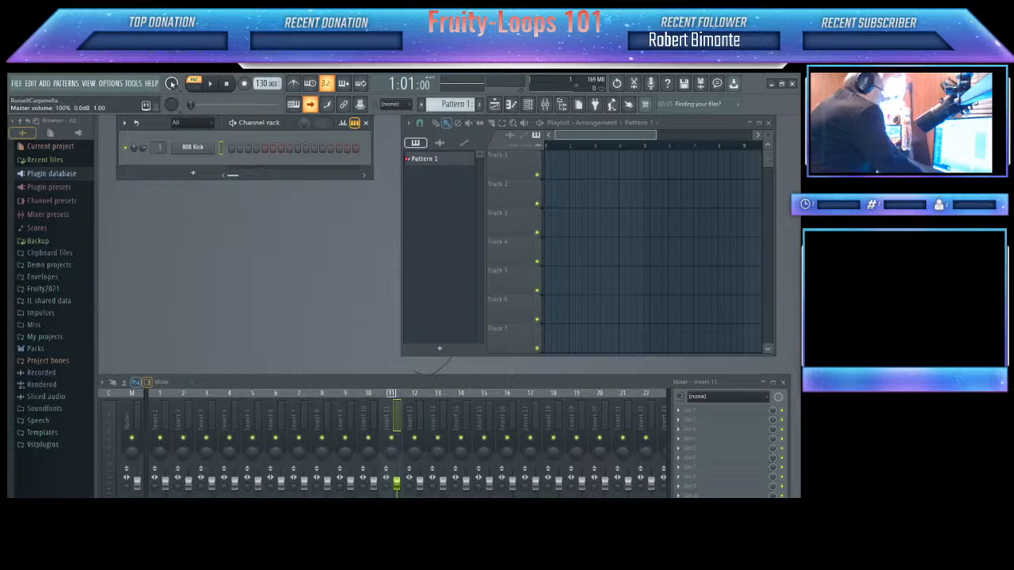
left_click_drag(171, 83, 171, 95)
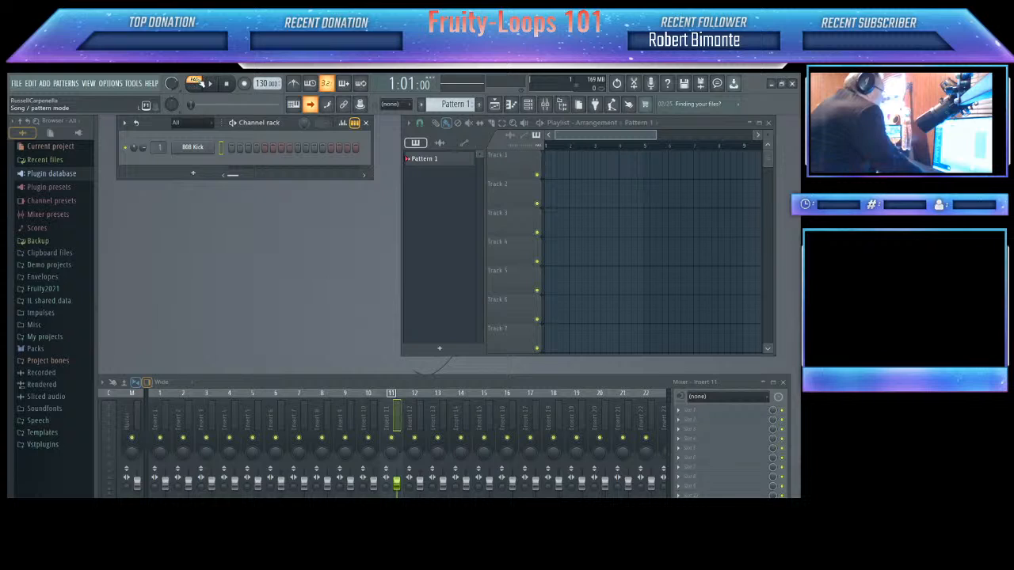
left_click(198, 84)
left_click(193, 85)
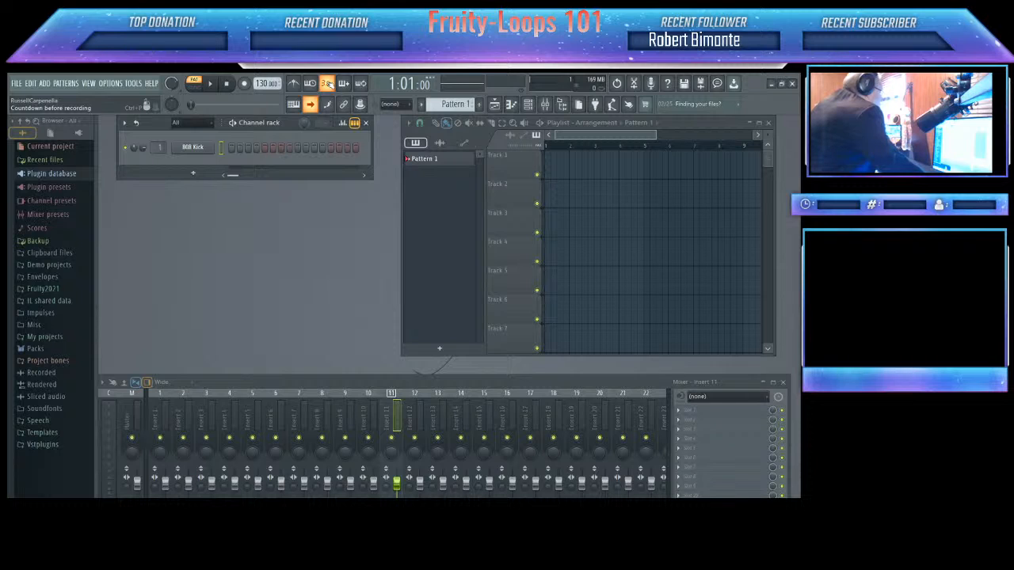
left_click(331, 84)
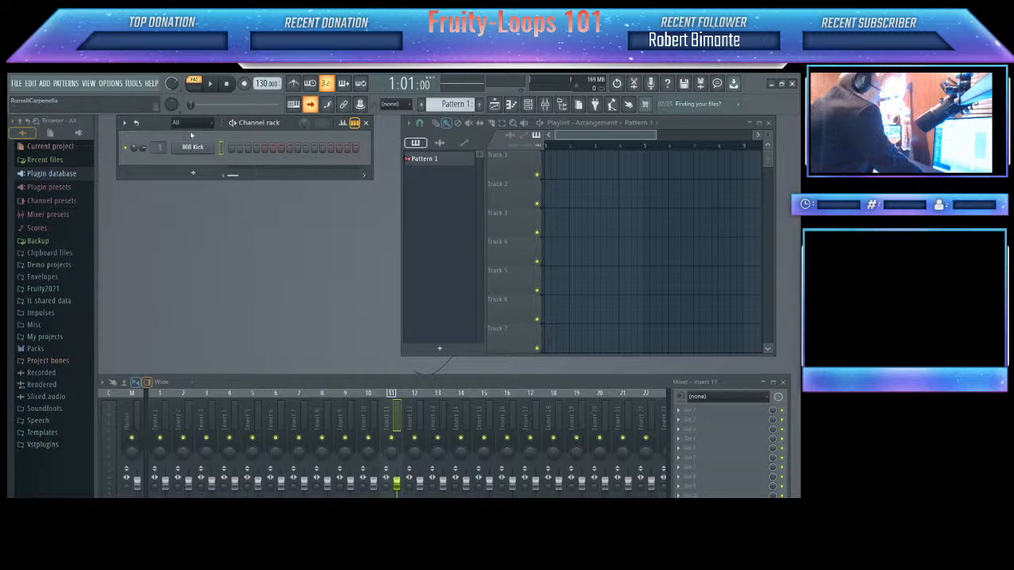
Step: Shift the Channel rack, Playlist and Mixer windows slightly within the workspace
mouse_move(159, 127)
left_mouse_down()
mouse_move(146, 145)
mouse_move(149, 128)
left_mouse_up()
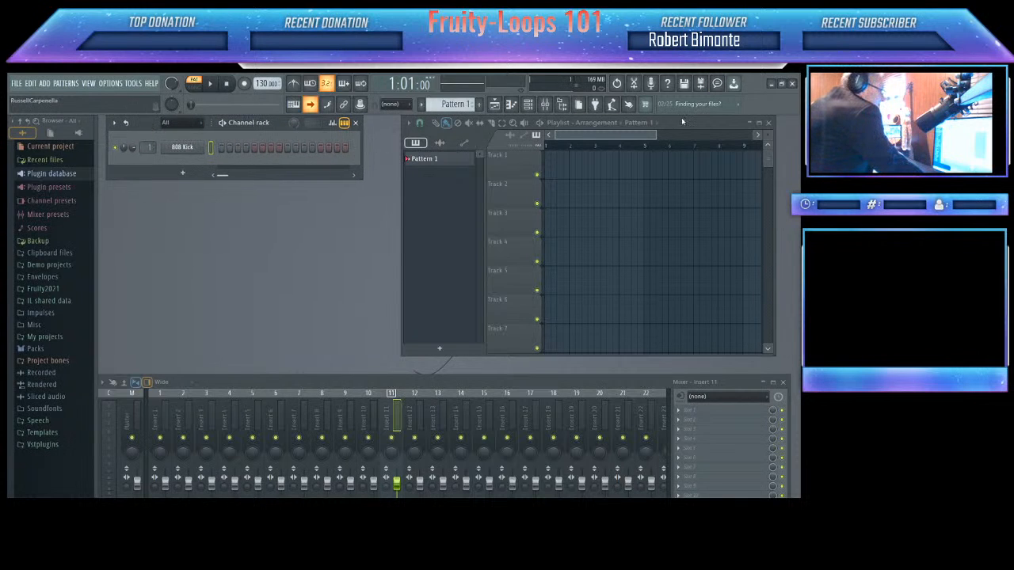
mouse_move(682, 122)
left_mouse_down()
mouse_move(671, 128)
mouse_move(680, 110)
mouse_move(687, 121)
left_mouse_up()
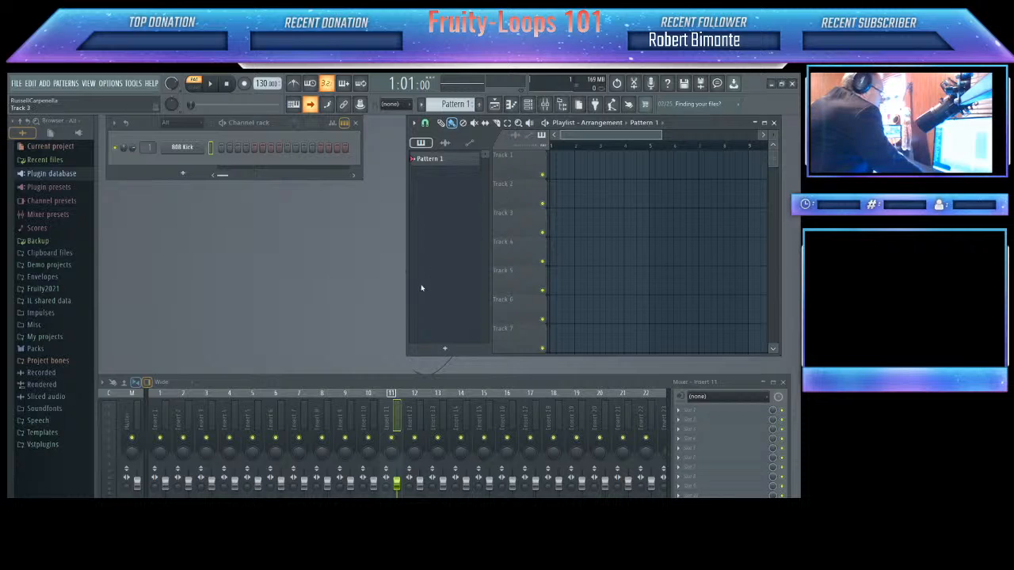
mouse_move(319, 384)
left_mouse_down()
mouse_move(330, 371)
mouse_move(319, 384)
left_mouse_up()
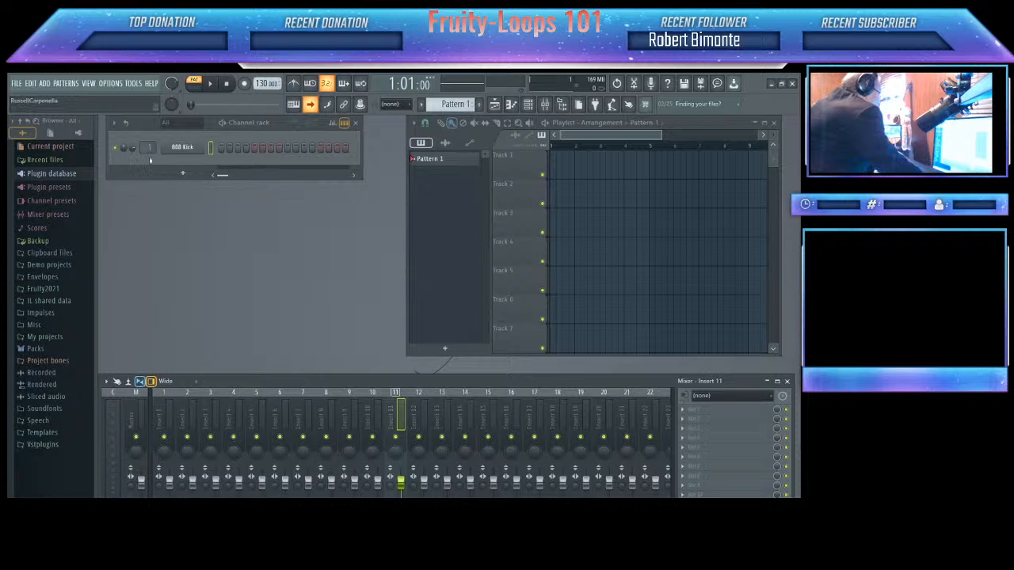
Step: Add the FLEX synth from the plugin database's Synth classic generators as a channel, reposition its window, and close it
left_click(22, 176)
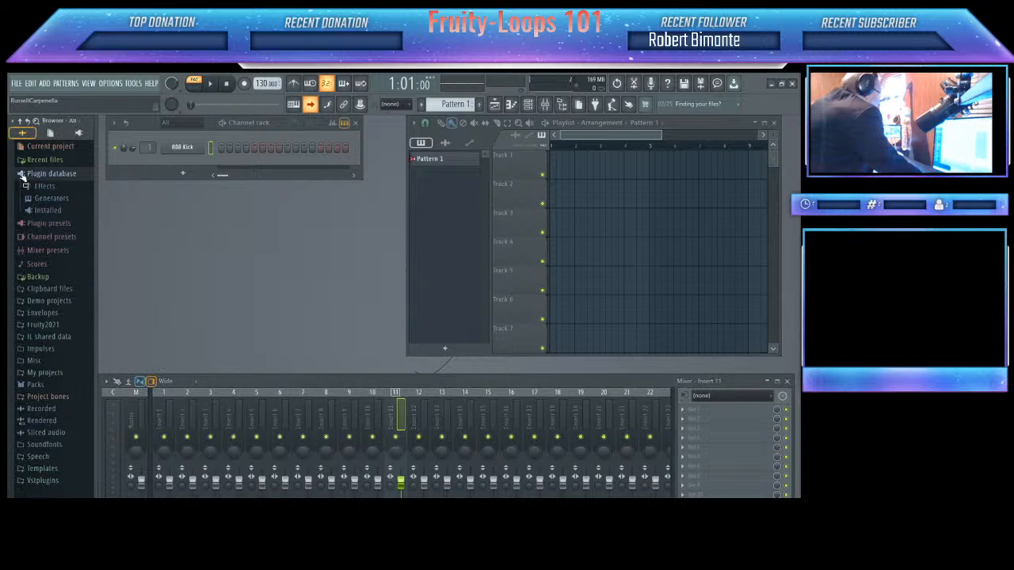
left_click(27, 203)
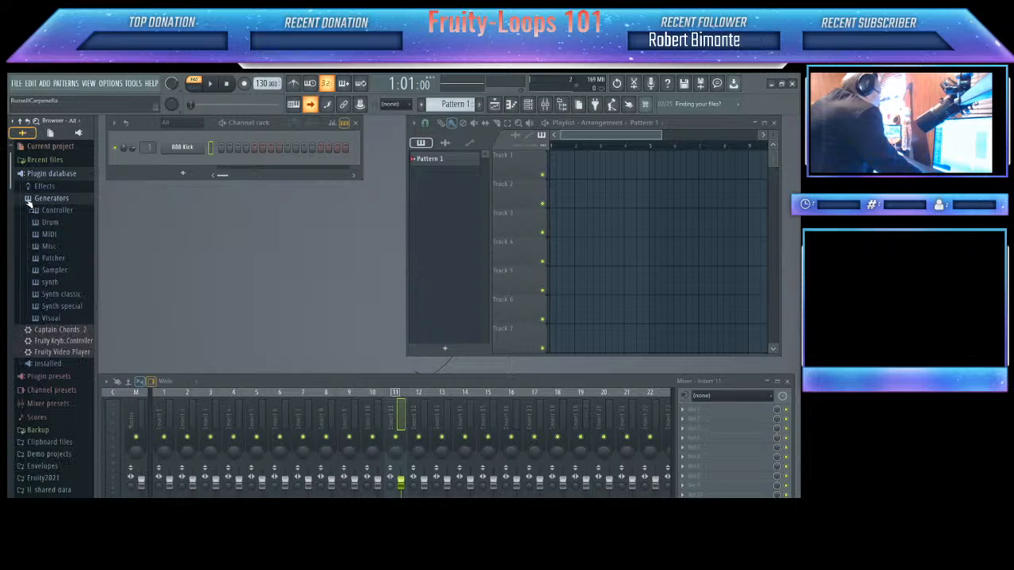
left_click(37, 295)
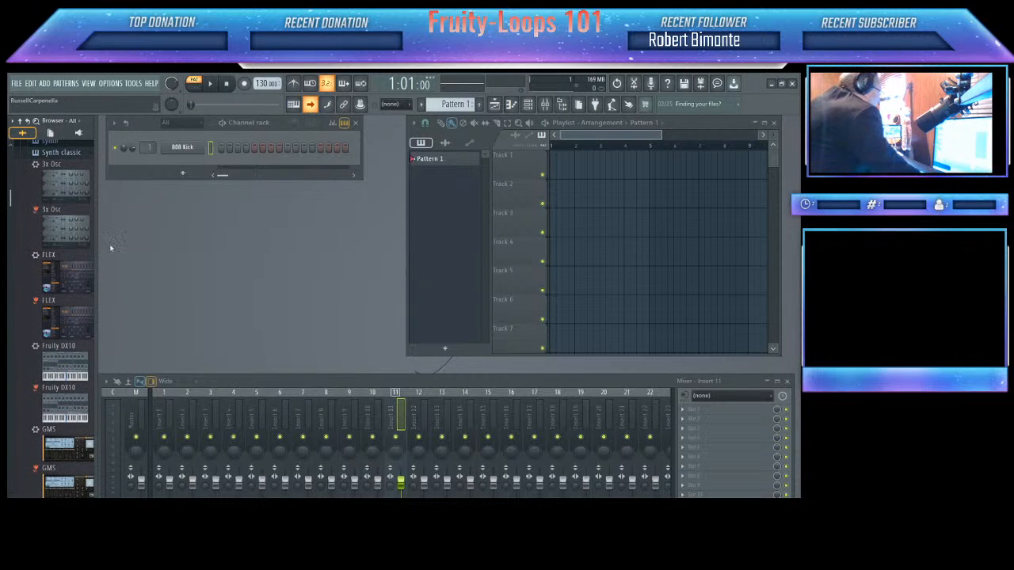
left_click(67, 285)
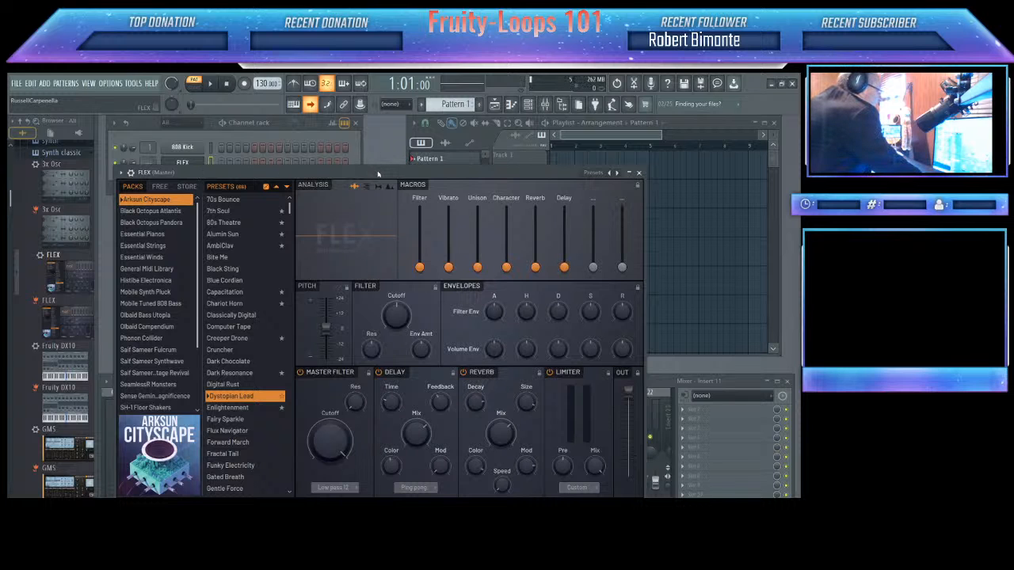
left_click_drag(377, 174, 502, 124)
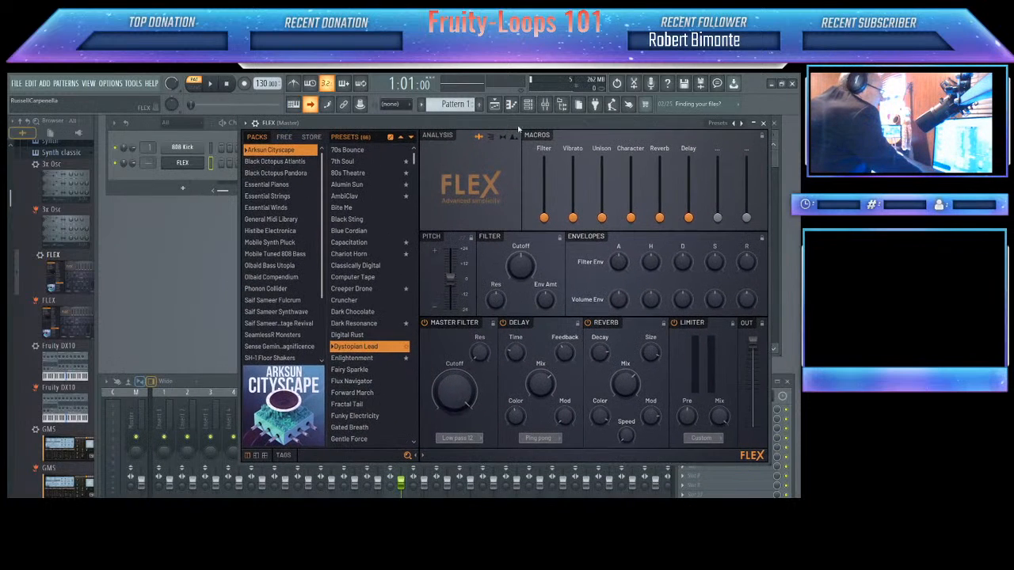
left_click(763, 124)
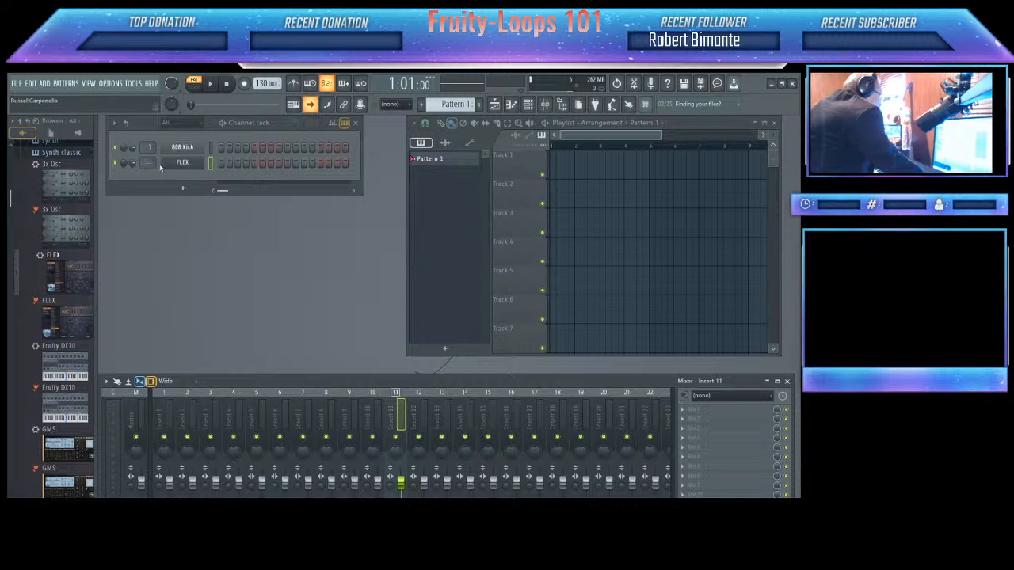
Step: Route the FLEX channel to mixer track 2
scroll(146, 163, "up", 2)
scroll(144, 164, "up", 1)
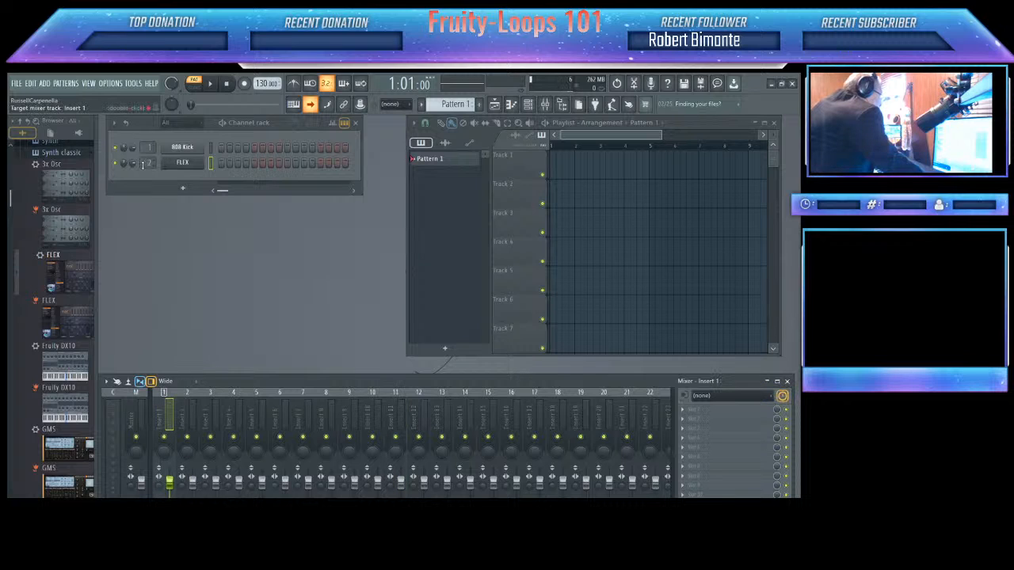
scroll(147, 163, "down", 1)
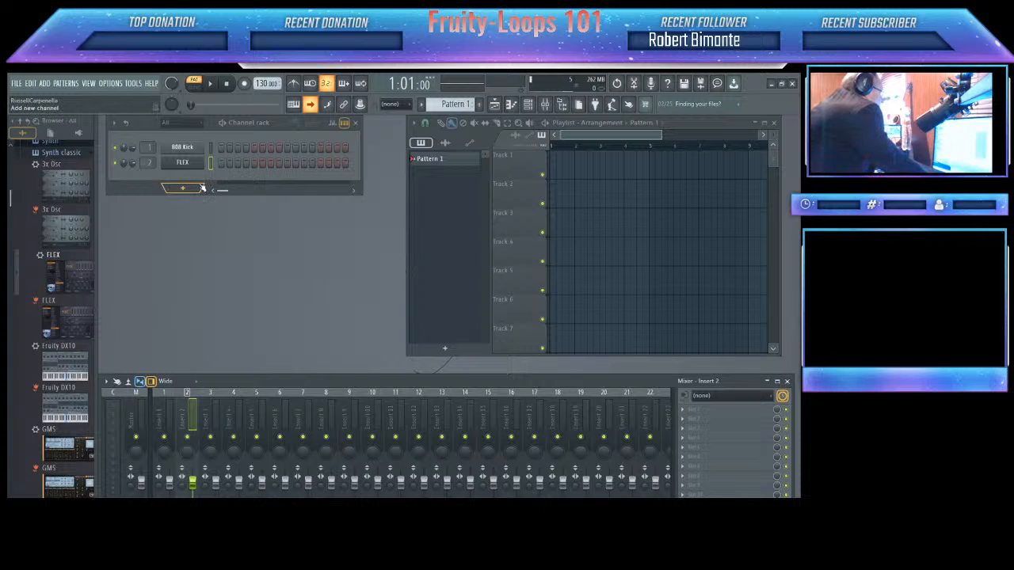
left_click(432, 161)
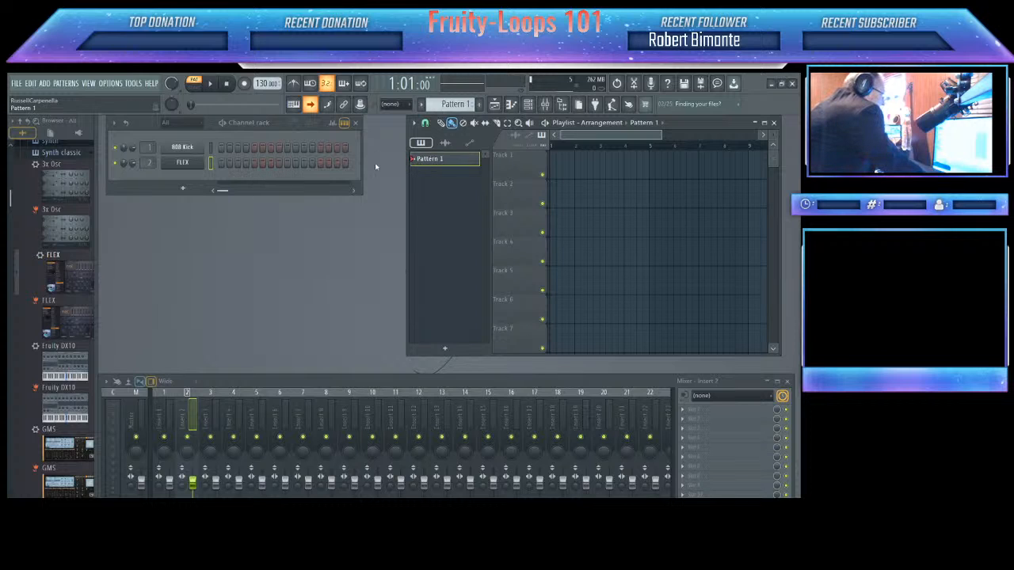
left_click(226, 195)
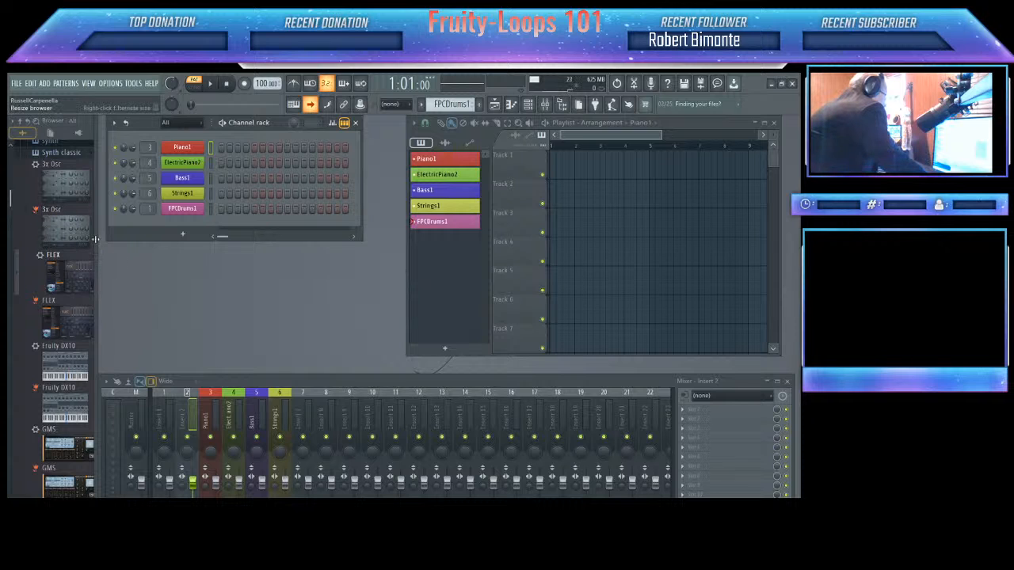
Step: Narrow the browser to free workspace and add a new pattern named newp1
left_click_drag(95, 241, 41, 240)
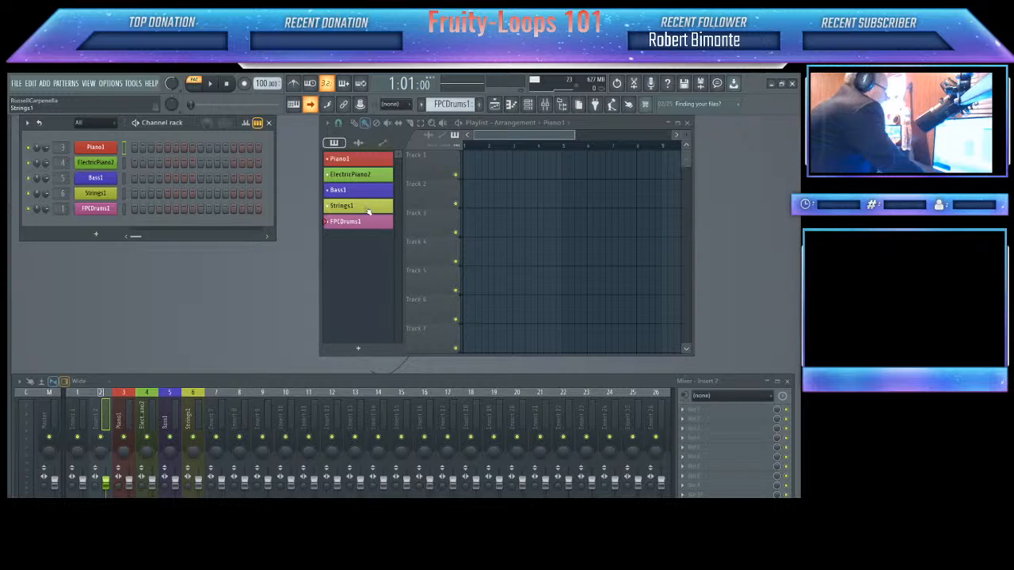
left_click(361, 349)
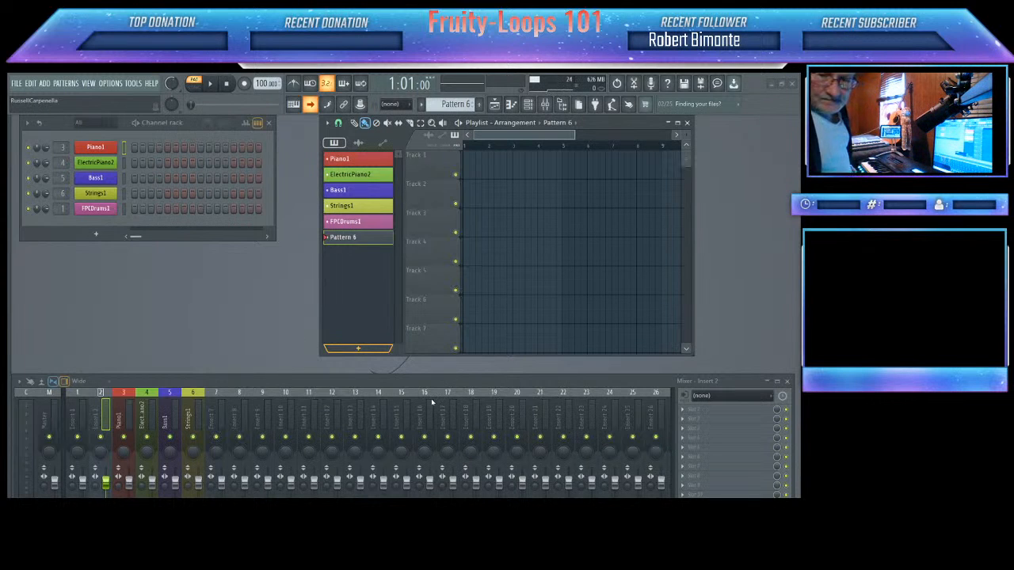
type("newp1")
key("Return")
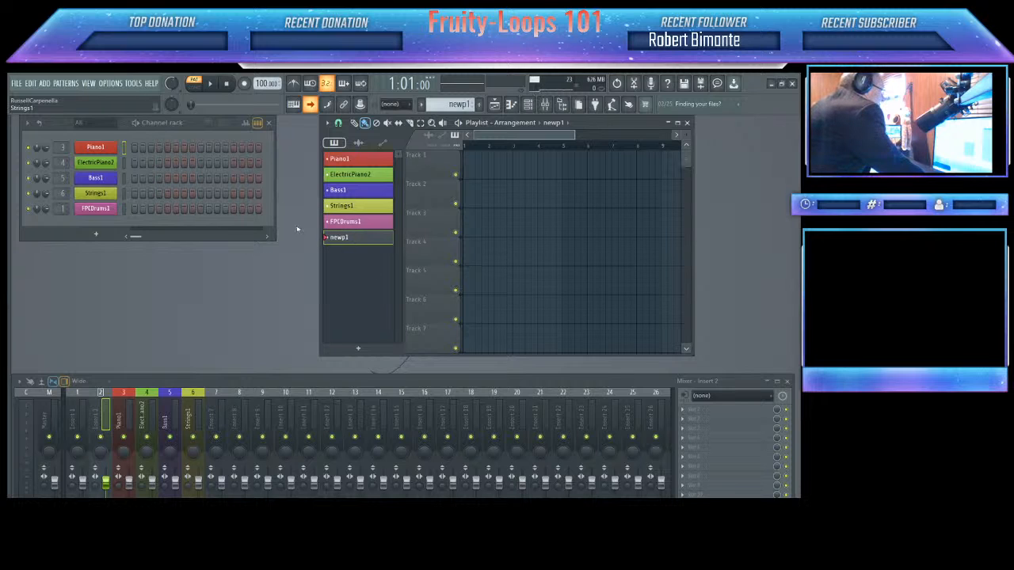
Step: Make Piano1 the active pattern and check the Piano1 channel's FLEX instrument, closing it again
left_click(349, 160)
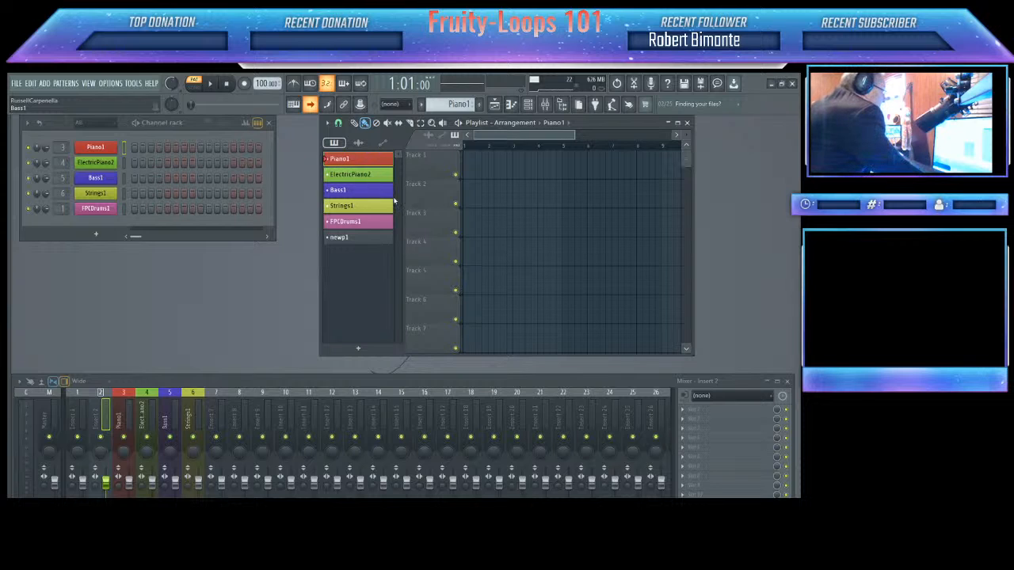
left_click(95, 147)
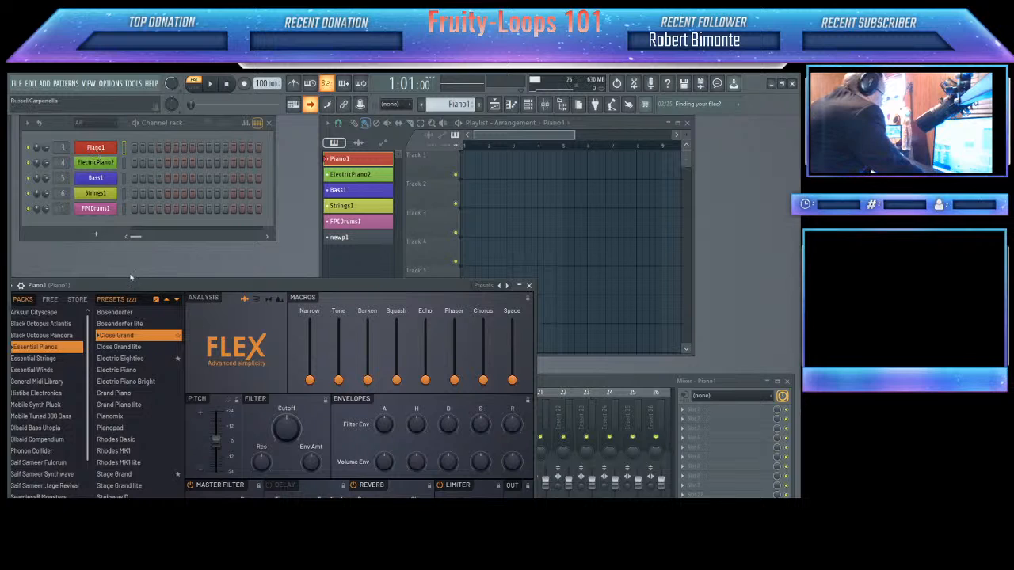
left_click_drag(143, 289, 344, 186)
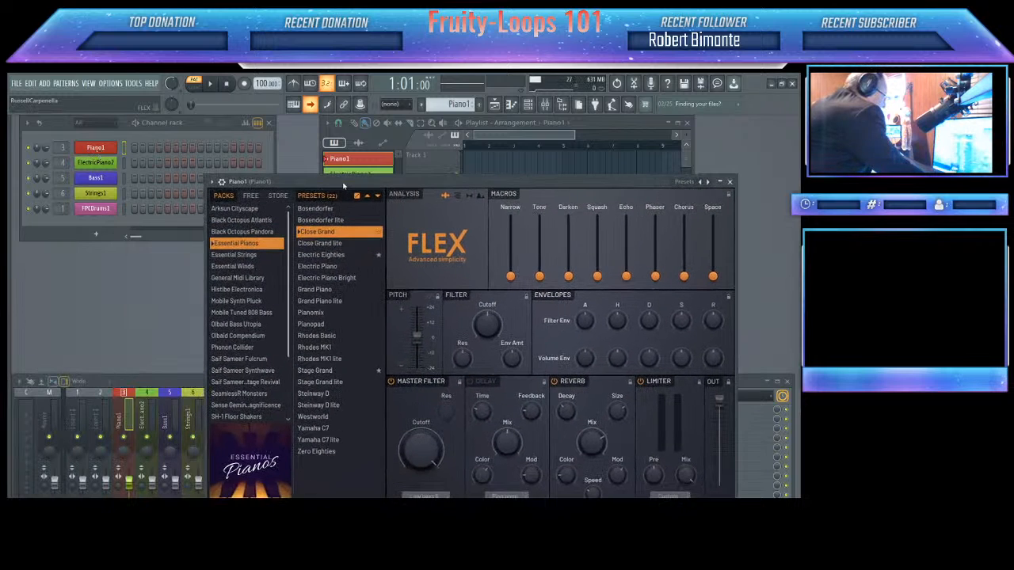
left_click(730, 183)
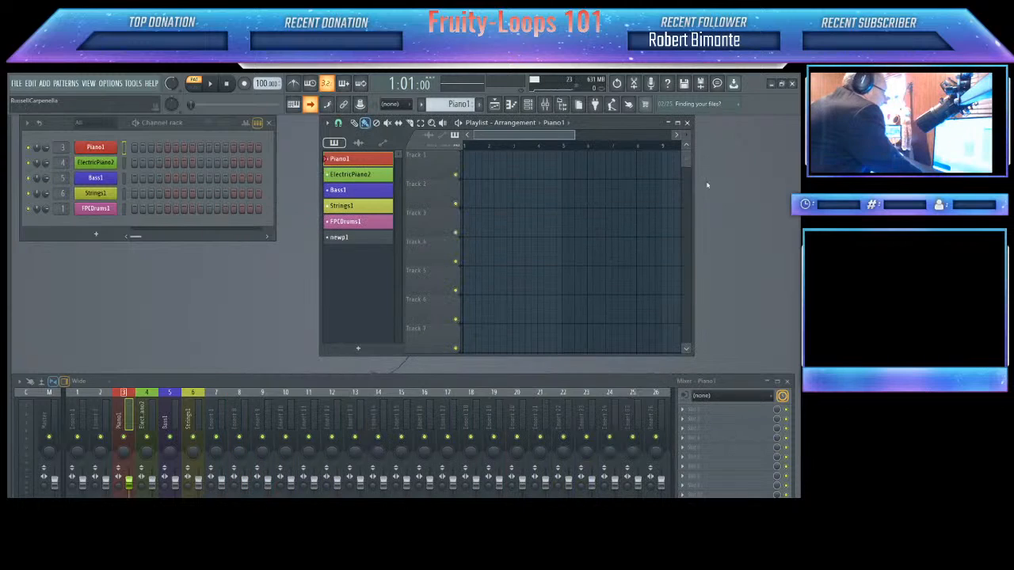
Step: Record about five bars of piano into the Piano1 pattern in song mode, and disarm recording
left_click(195, 85)
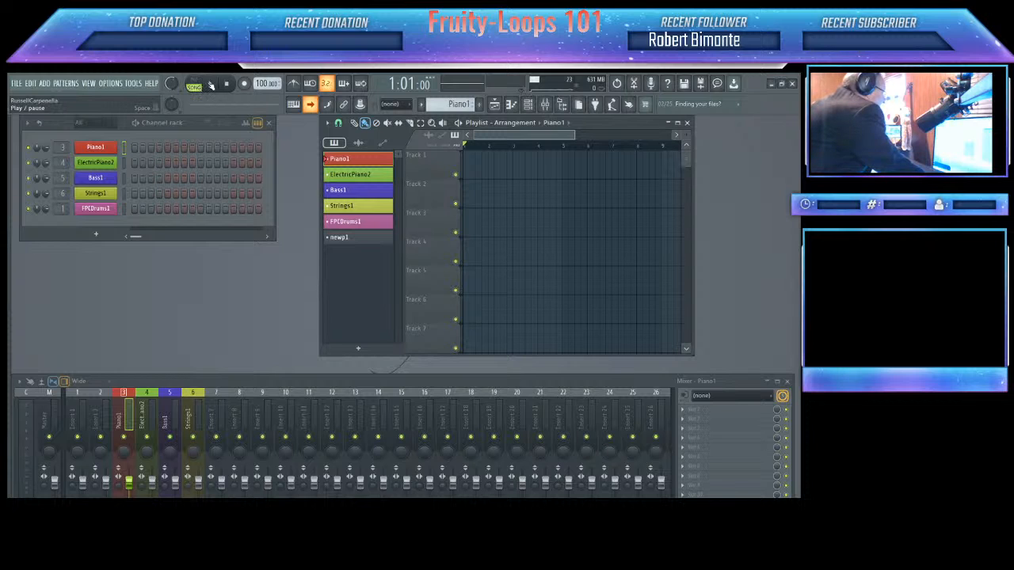
left_click(245, 84)
left_click(209, 84)
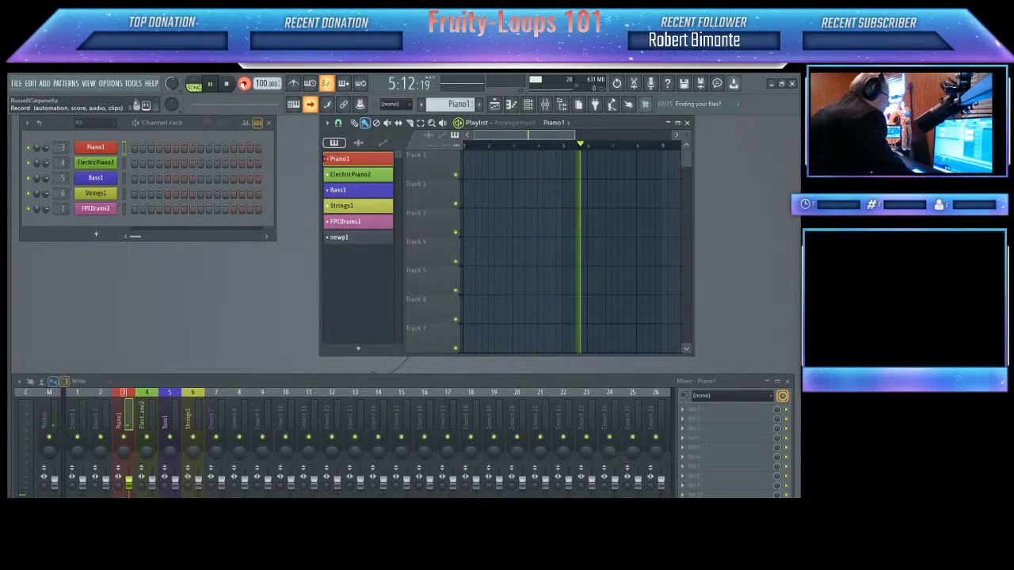
key("space")
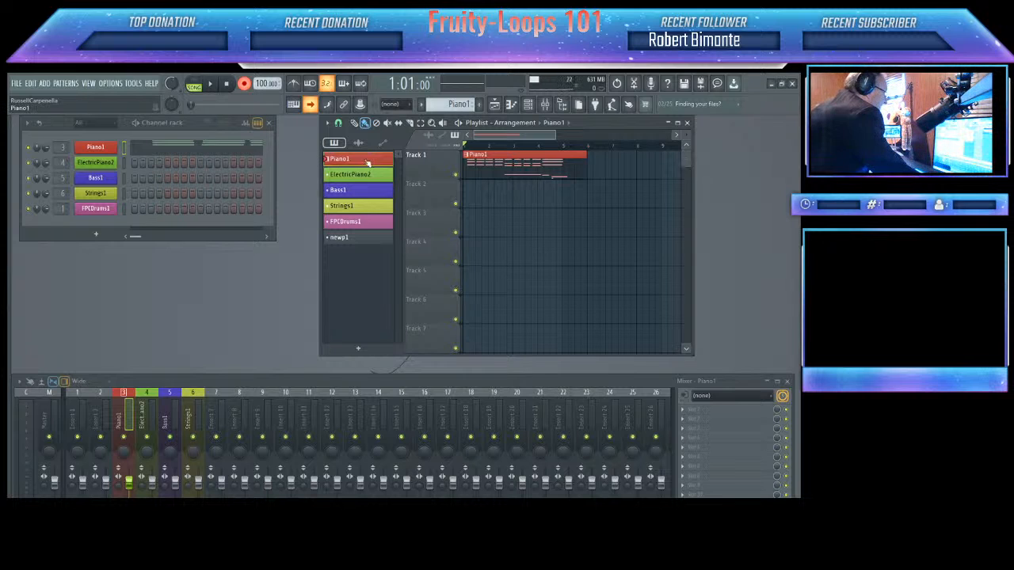
left_click(246, 88)
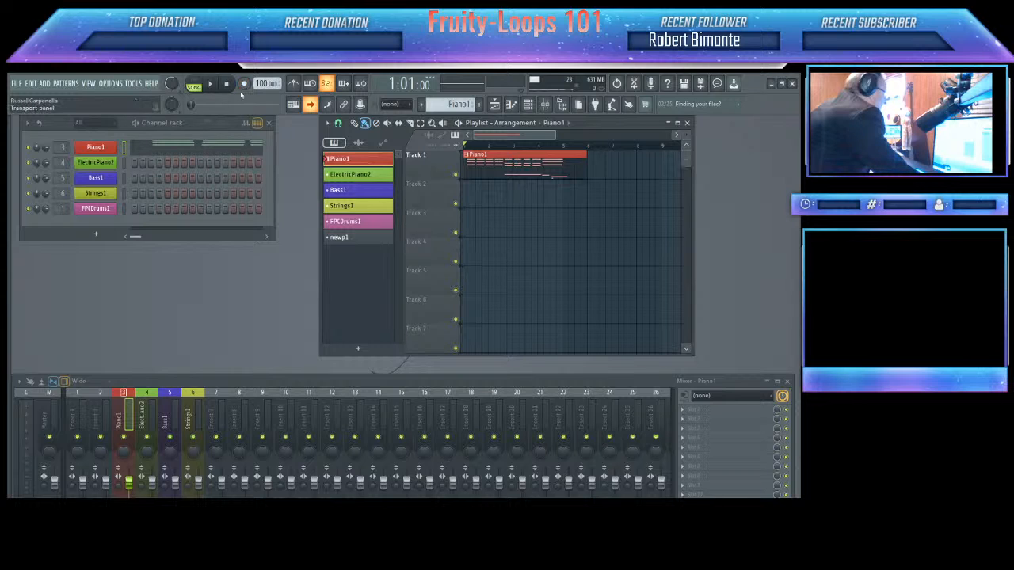
Step: Play back the recorded Piano1 clip while adjusting the master volume, and stop playback
left_click(211, 85)
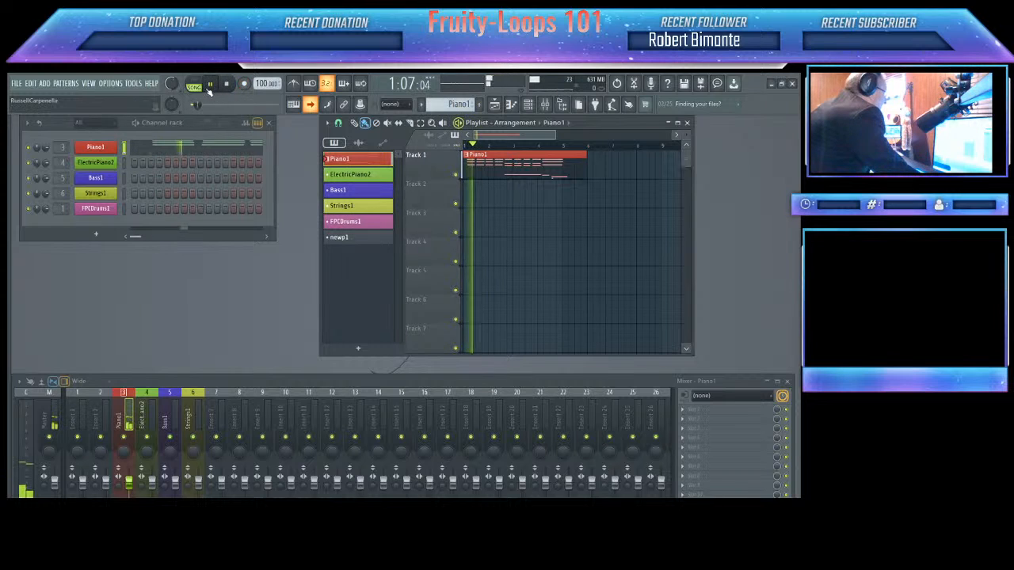
left_click_drag(173, 87, 172, 76)
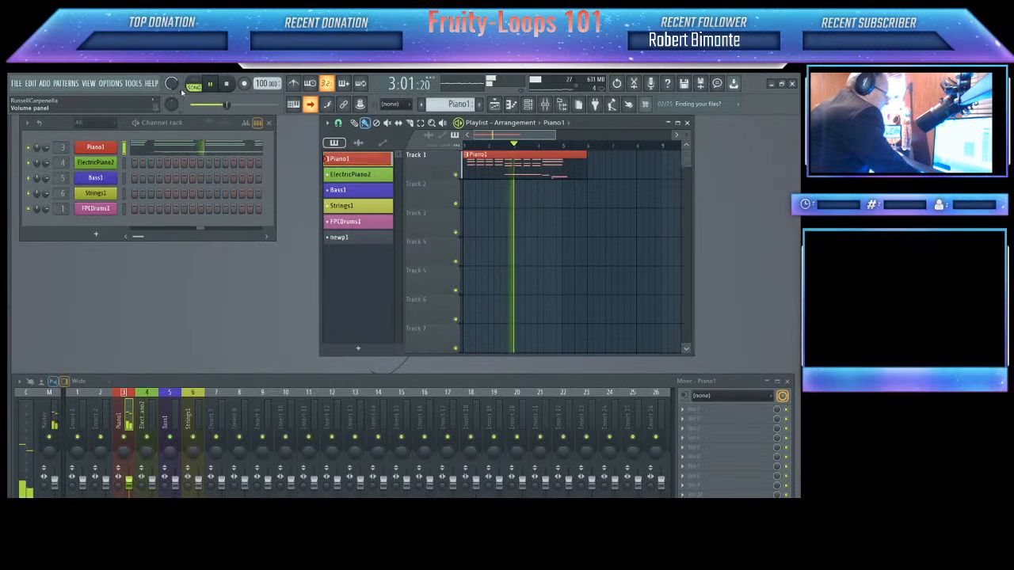
left_click_drag(173, 85, 172, 103)
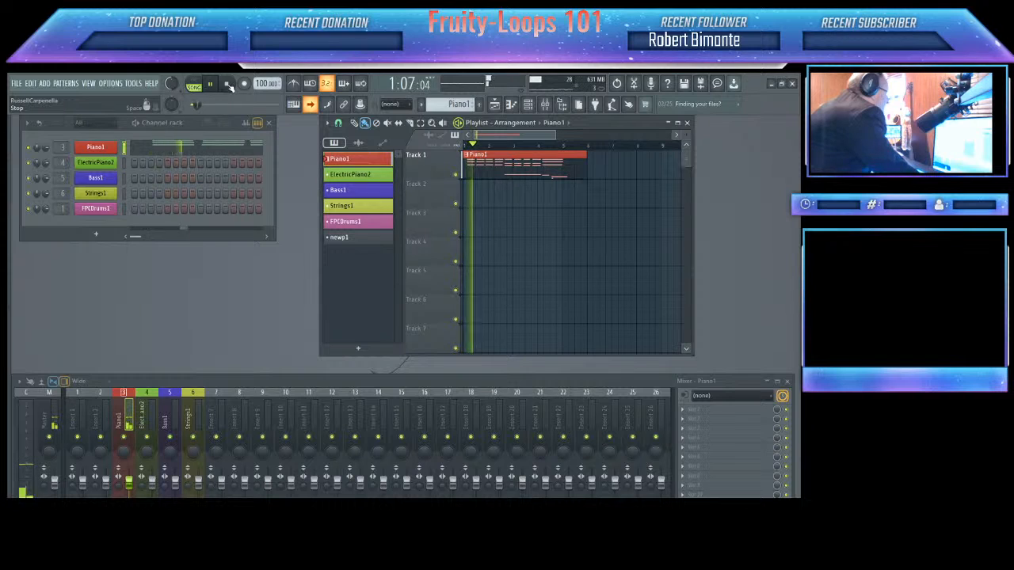
key("space")
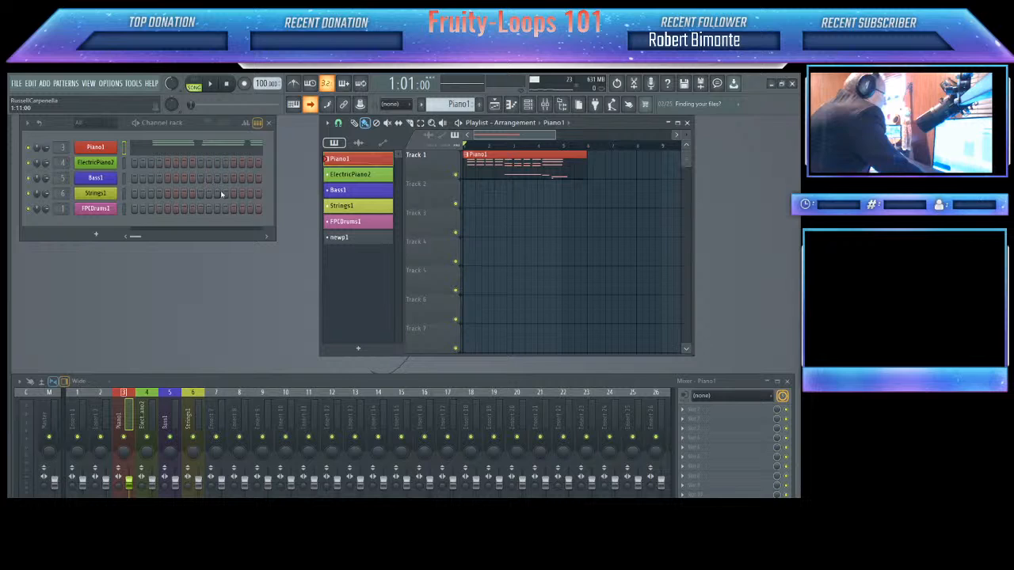
Step: Make Bass1 the active pattern, open its channel's FLEX instrument, and filter the presets by the Bass type tag
left_click(342, 192)
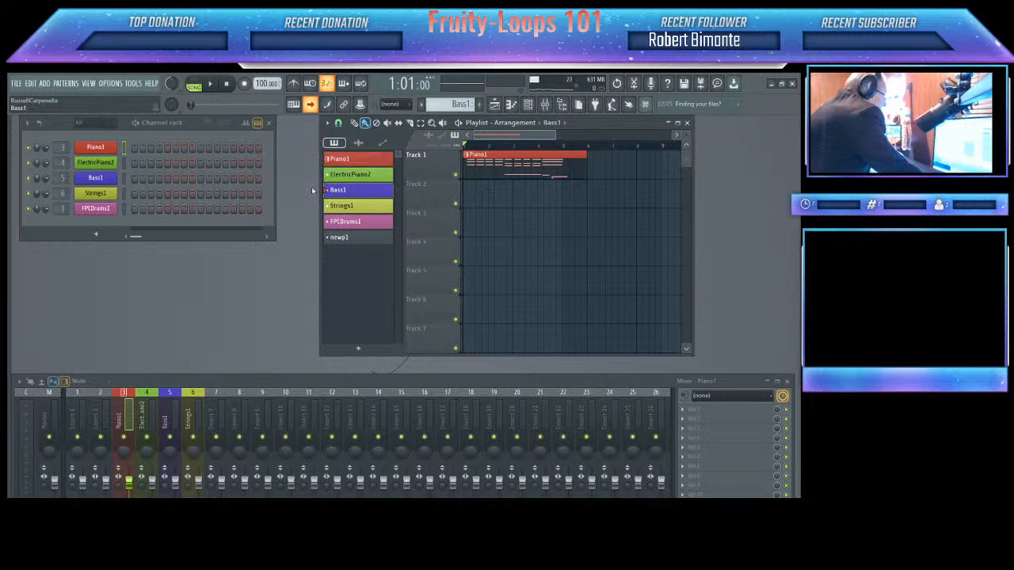
left_click(95, 178)
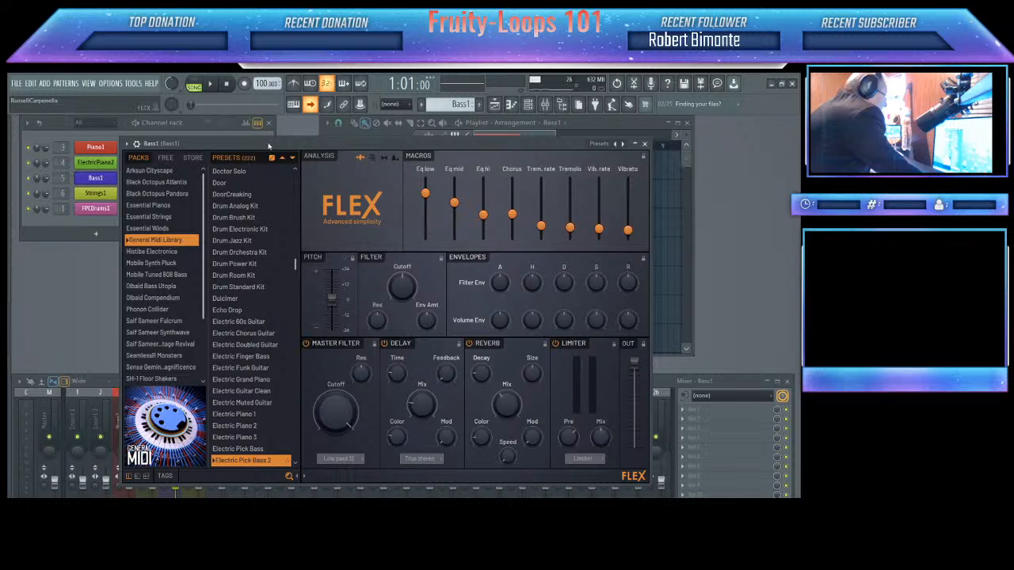
left_click_drag(268, 146, 275, 119)
left_click(173, 450)
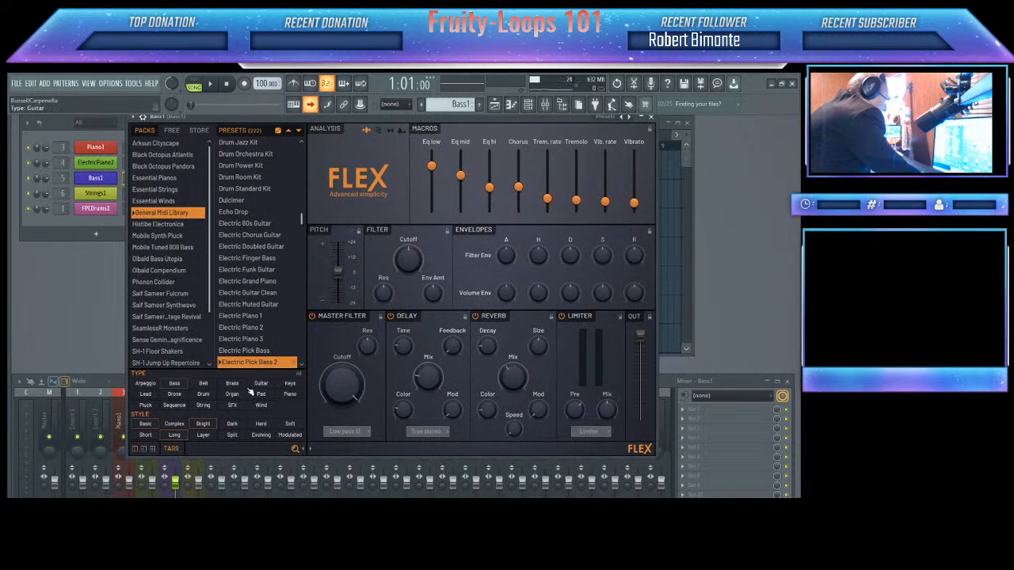
left_click(175, 384)
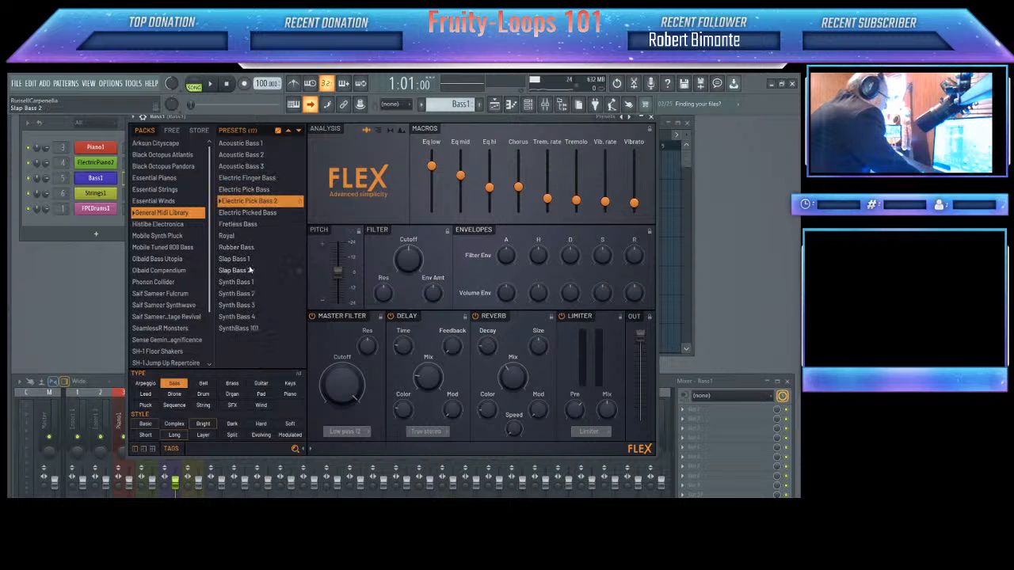
Step: Load the Slap Bass 2 preset on the Bass1 channel, and record about five bars of bass into the Bass1 pattern in song mode
left_click(234, 270)
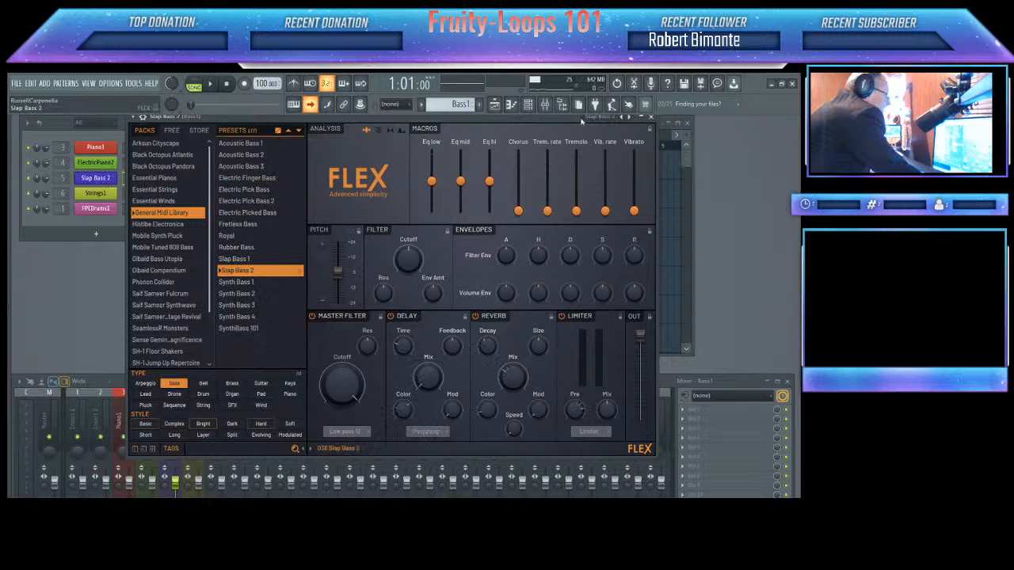
left_click(650, 118)
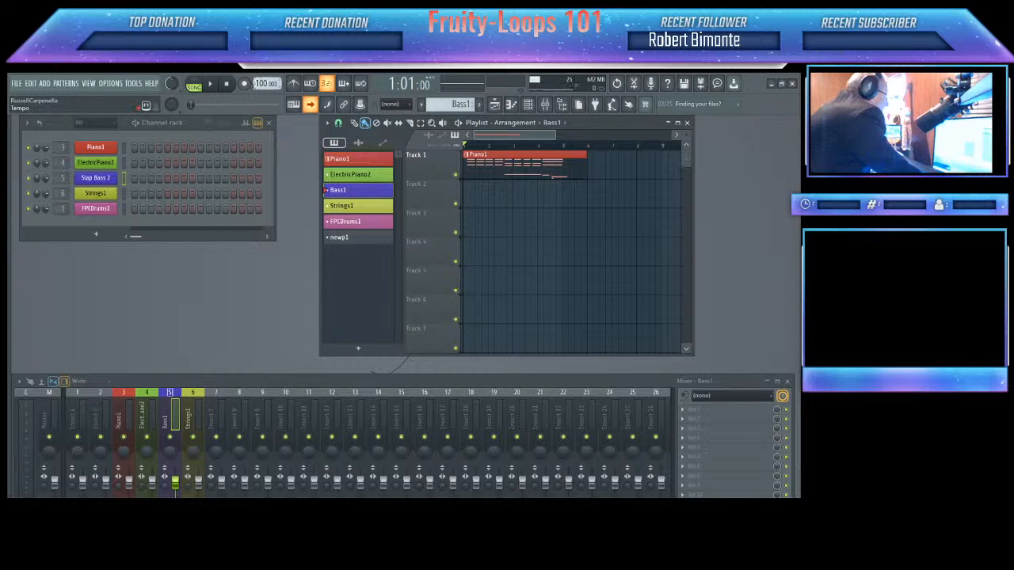
left_click(244, 84)
left_click(212, 84)
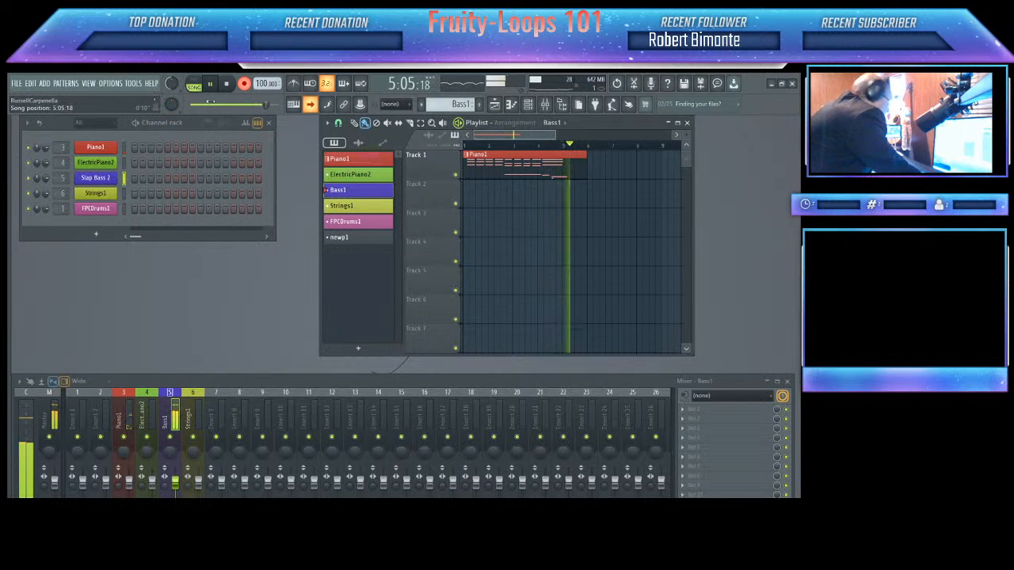
left_click(226, 85)
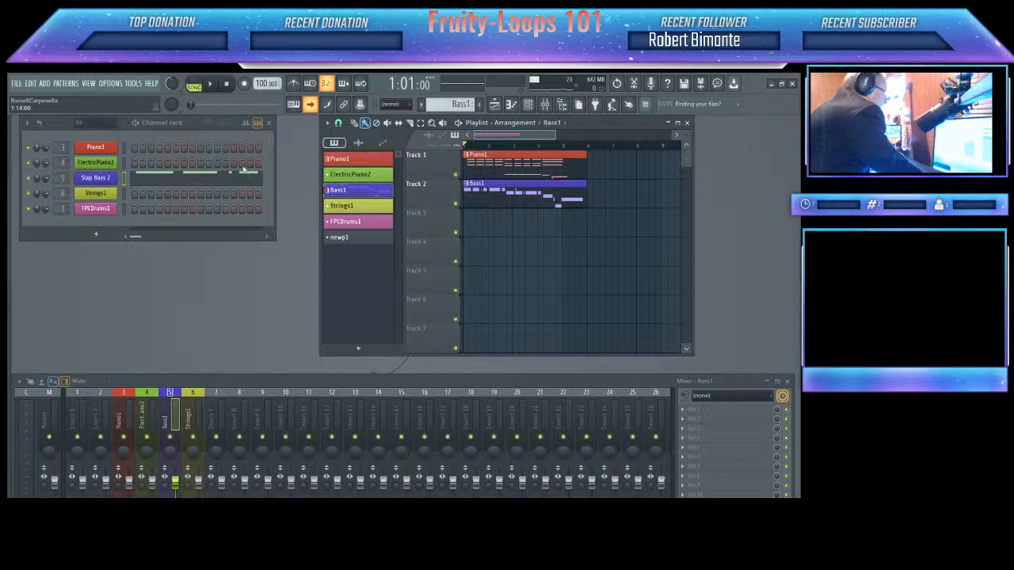
Step: Switch between the Piano1, Bass1 and ElectricPiano2 patterns to compare their contents in the channel rack, ending on Piano1
left_click(357, 162)
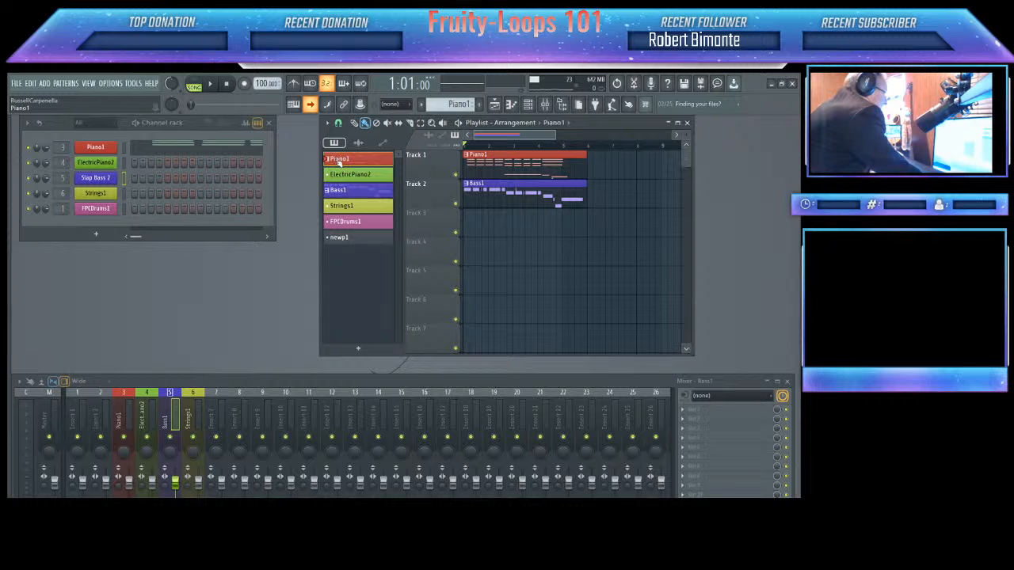
left_click(338, 190)
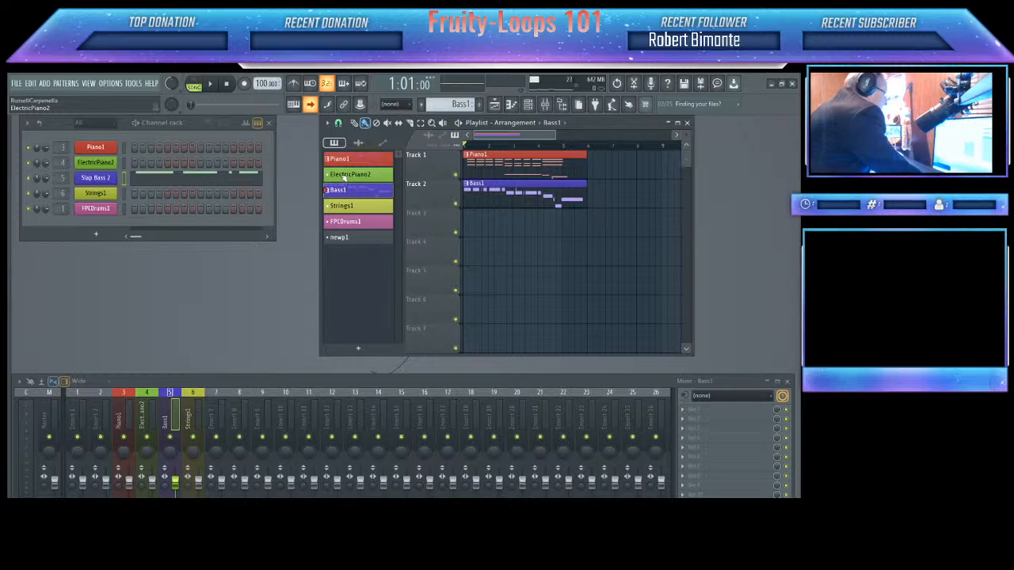
left_click(343, 176)
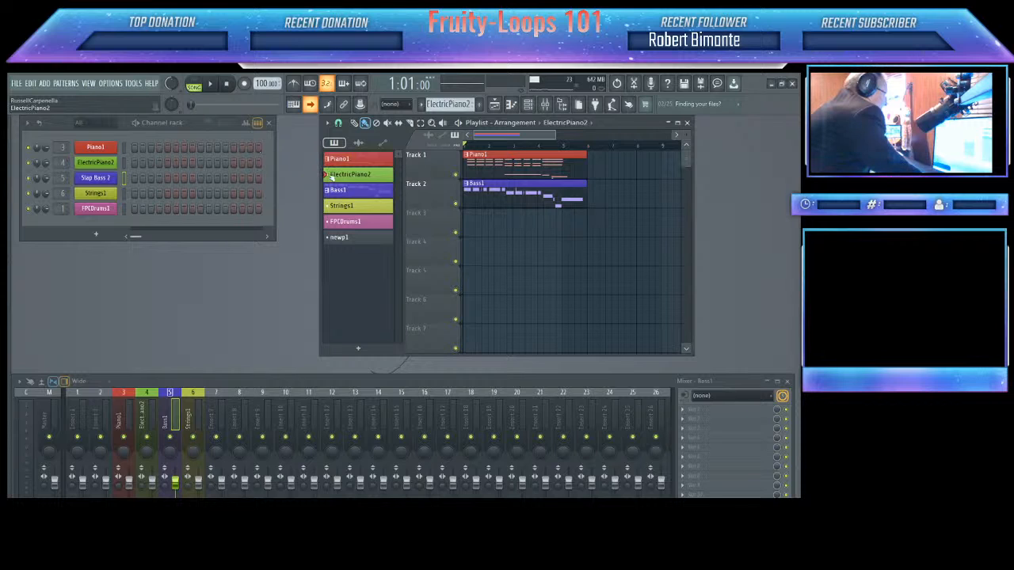
left_click(349, 160)
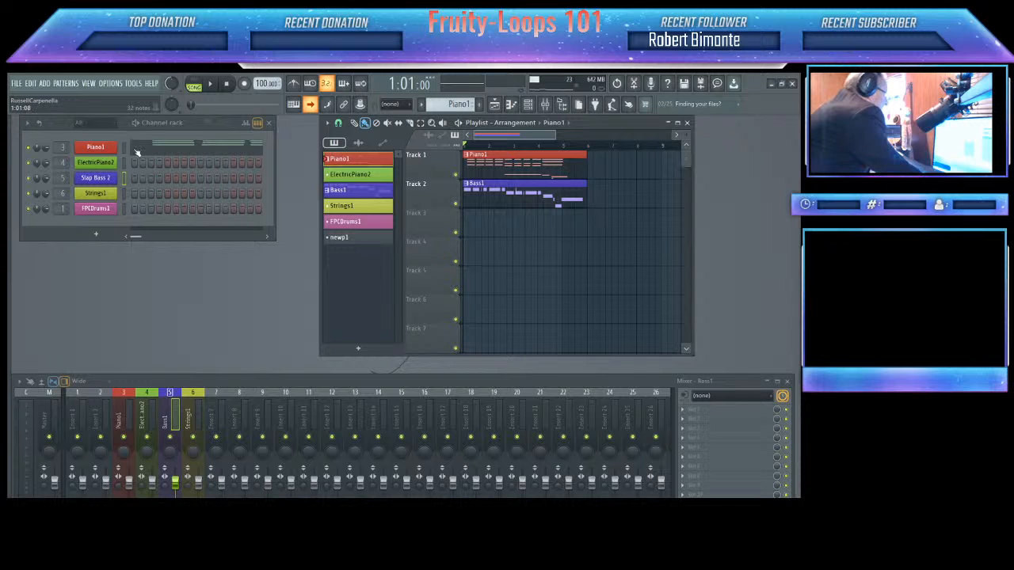
left_click(329, 190)
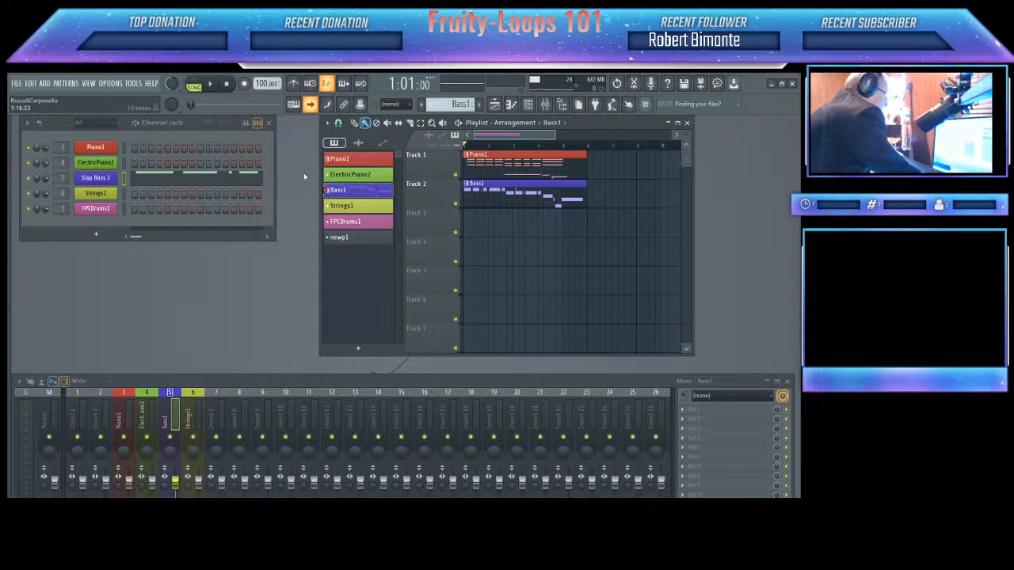
left_click(340, 159)
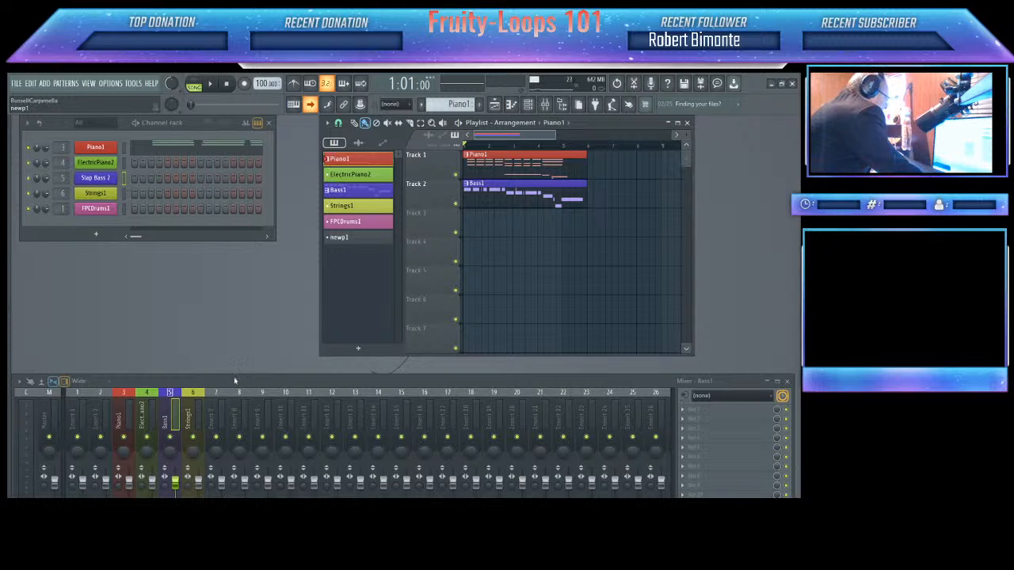
Step: Play back the piano and bass clips with the mixer moved into full view, lowering the Bass1 track's volume, and stop playback
left_click_drag(235, 381, 249, 263)
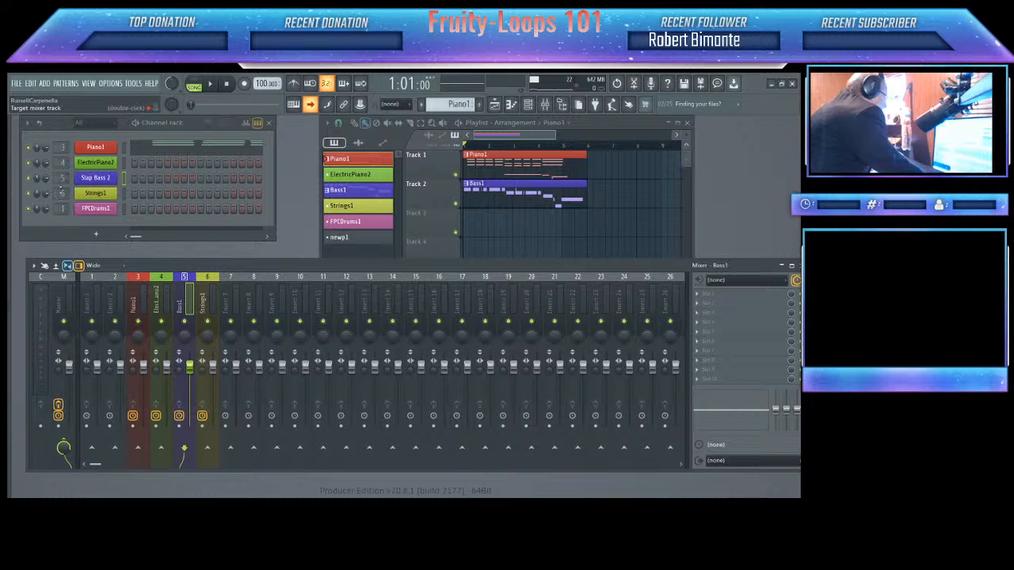
left_click_drag(168, 266, 167, 255)
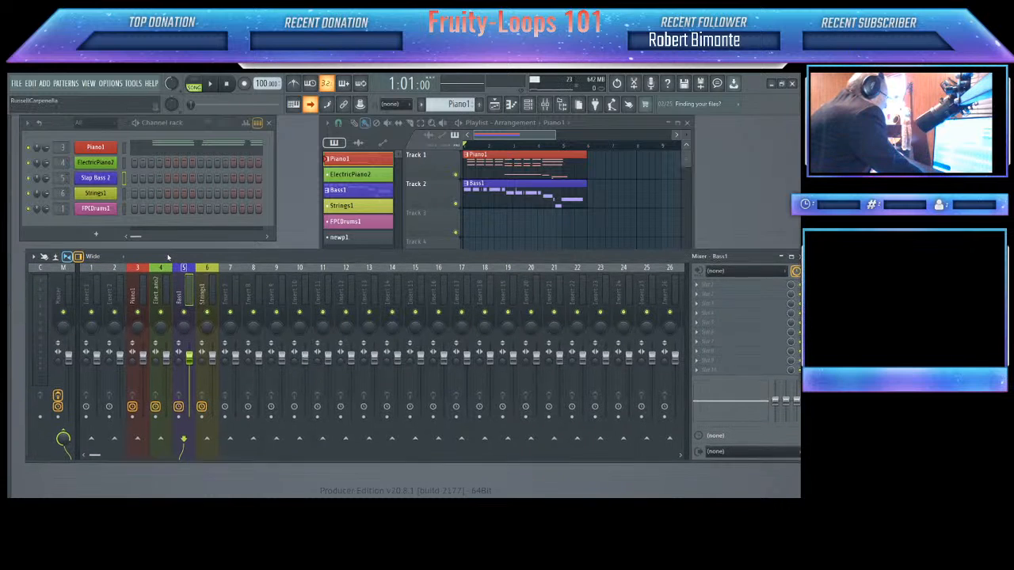
left_click(212, 85)
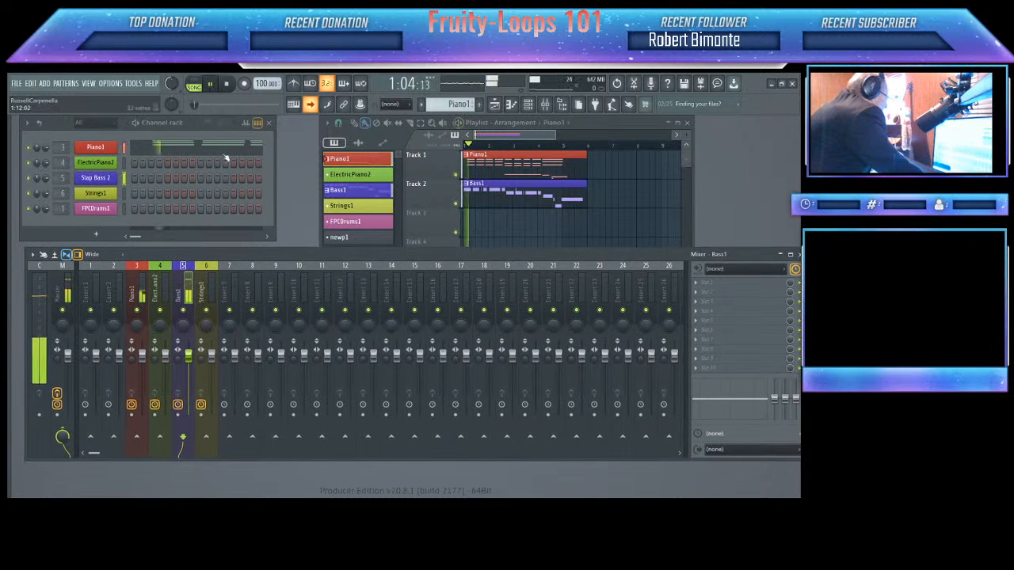
left_click_drag(190, 362, 190, 376)
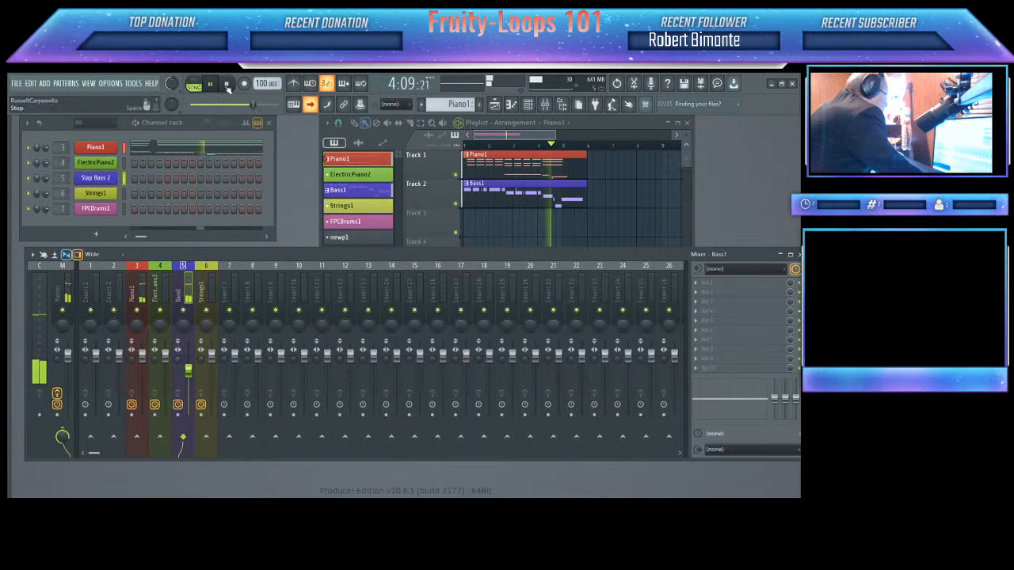
key("space")
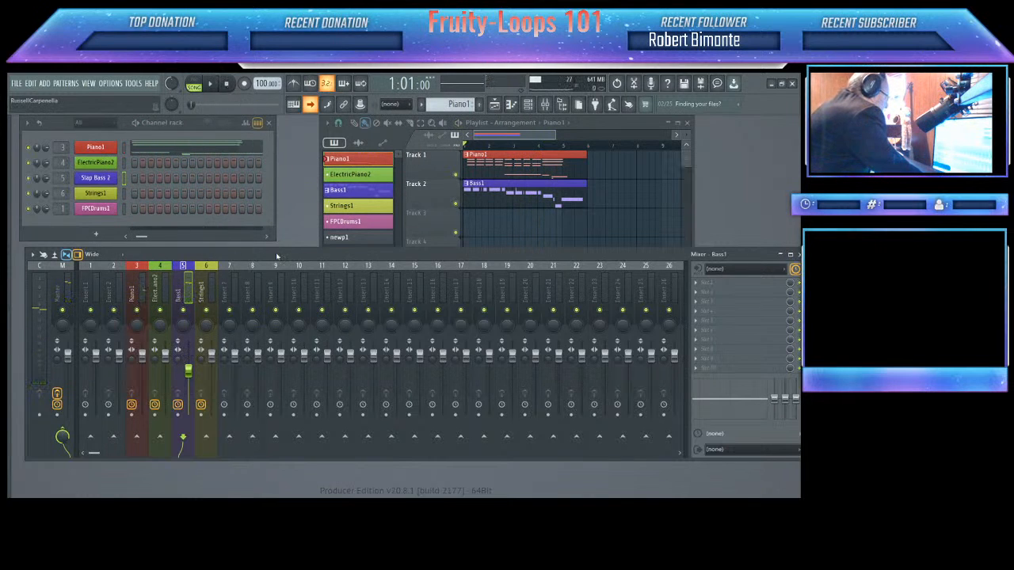
left_click_drag(276, 256, 264, 343)
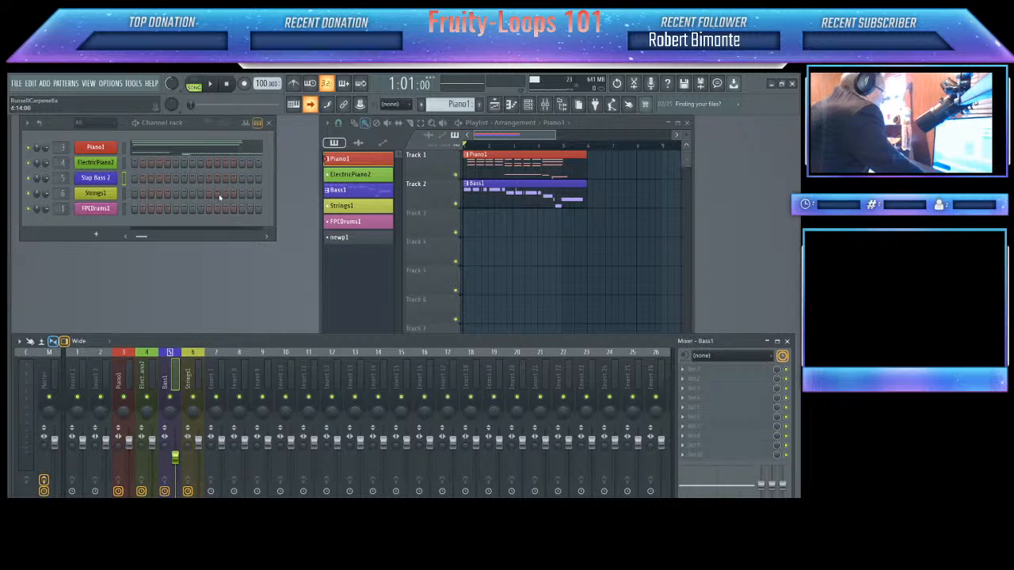
Step: Widen the browser until its contents show, and collapse the Plugin database folder
left_click_drag(9, 225, 105, 227)
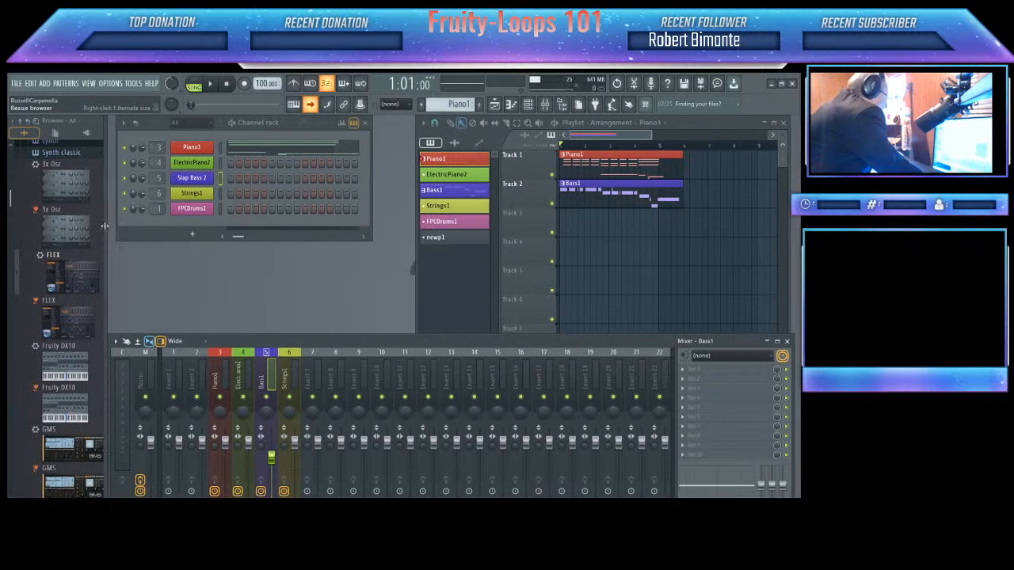
scroll(66, 224, "down", 2)
scroll(64, 225, "up", 3)
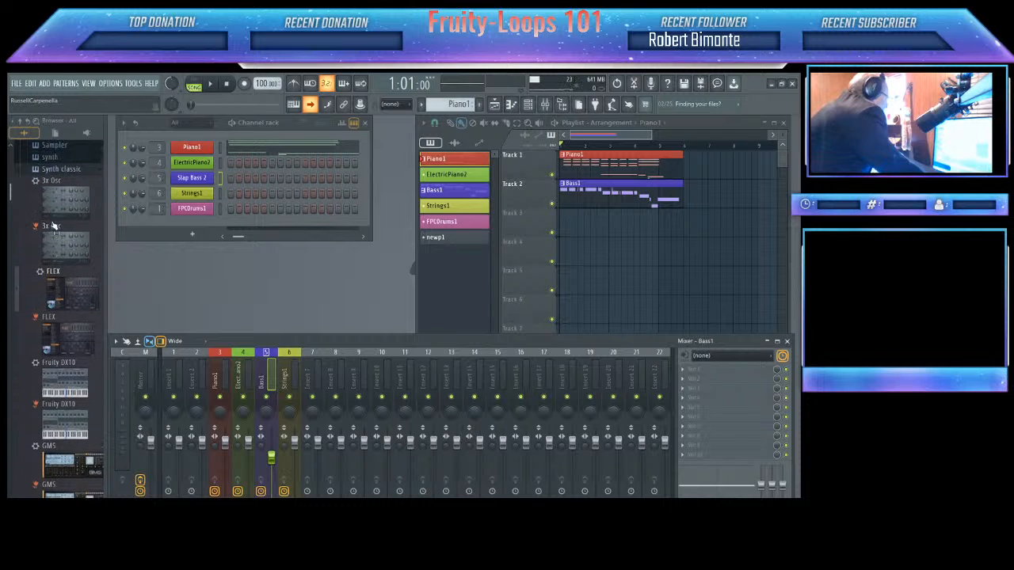
scroll(52, 227, "up", 2)
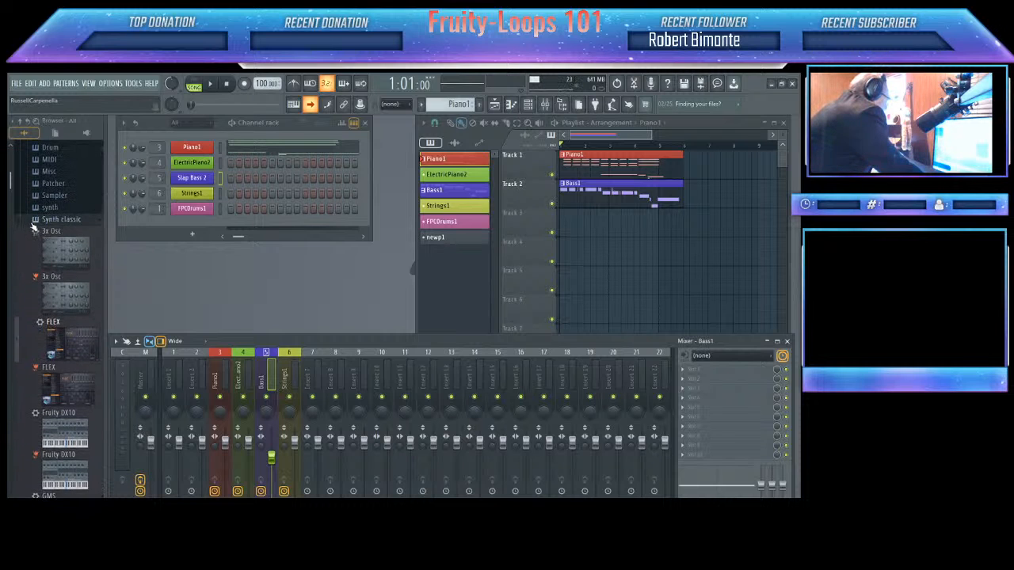
left_click(34, 226)
scroll(26, 224, "up", 3)
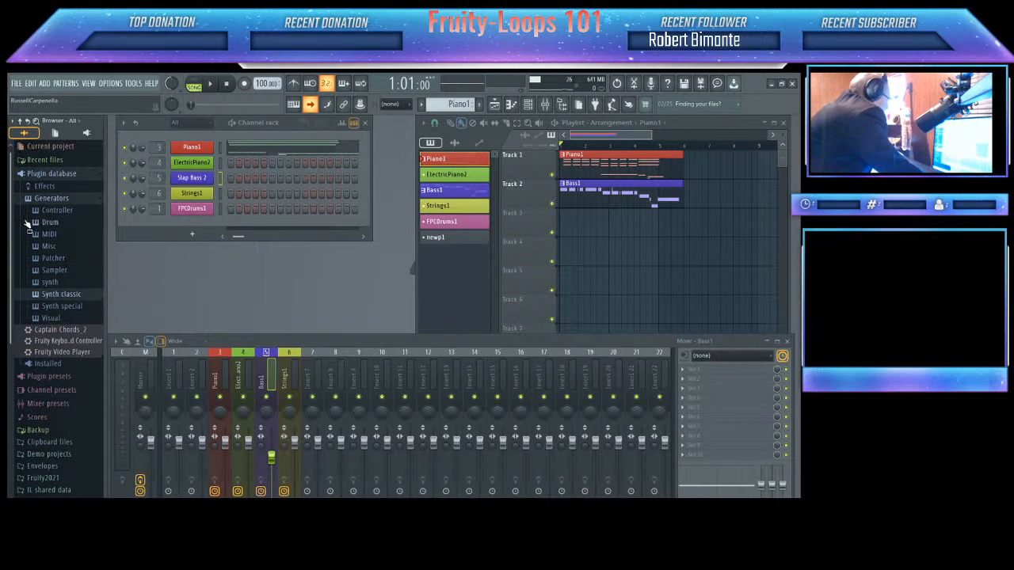
left_click(21, 175)
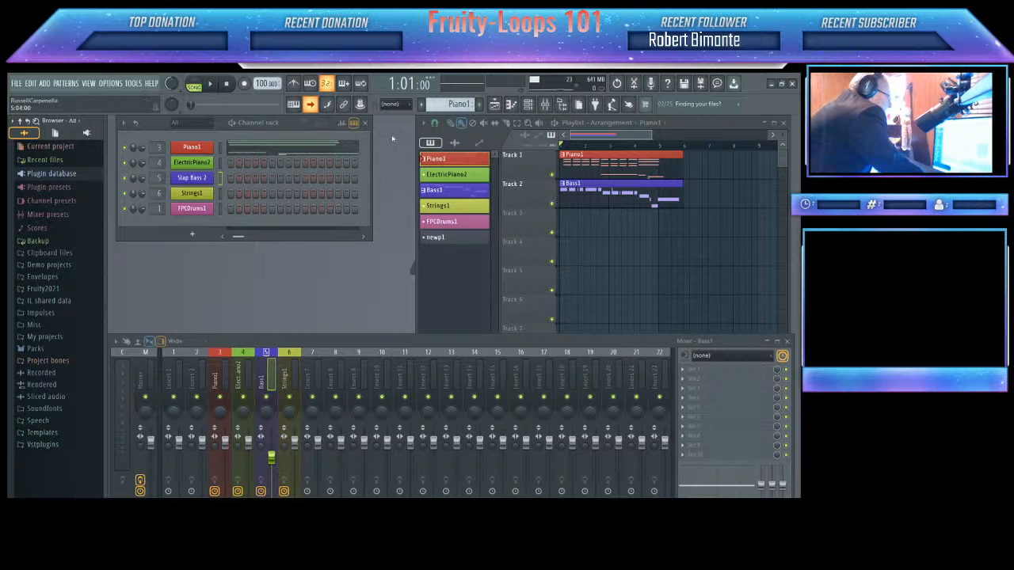
Step: Open the list of instruments available for adding a new channel to the channel rack
left_click(193, 235)
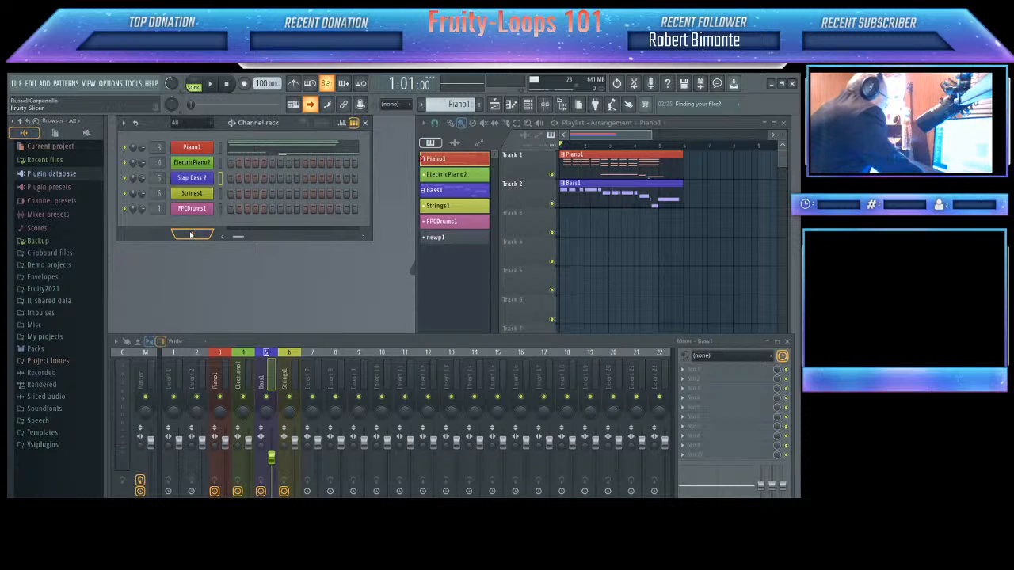